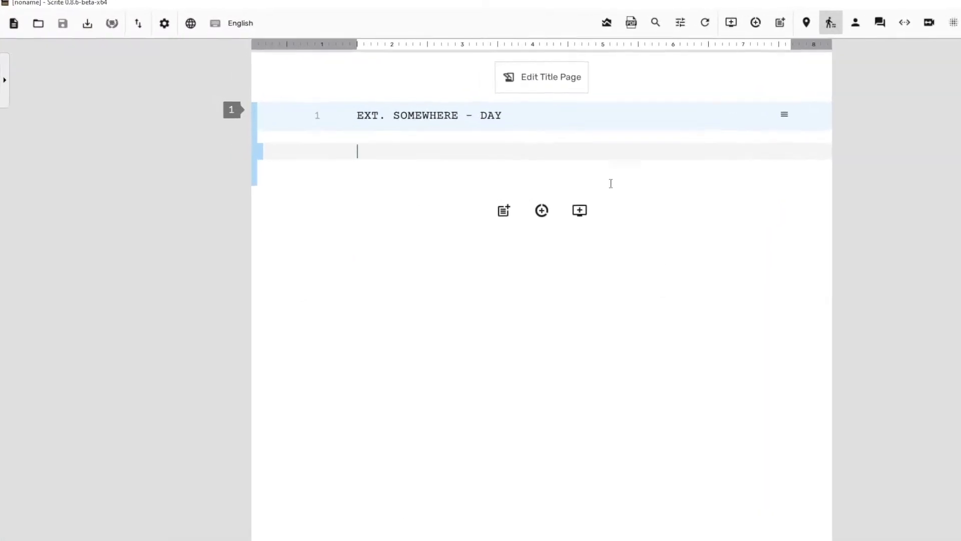
Set the typing language to Kannada and write ಕನ್ನಡ as the first line of scene 1's content
click(206, 22)
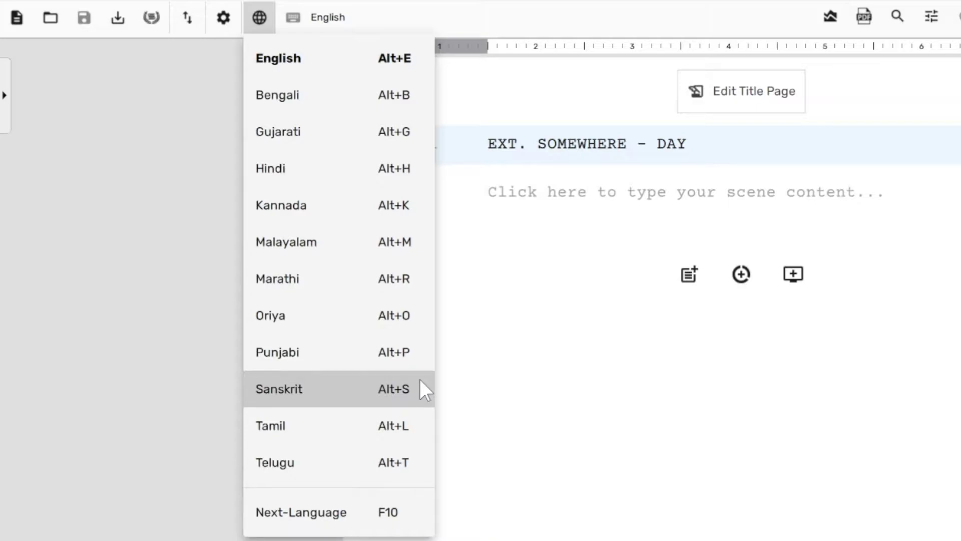
click(358, 217)
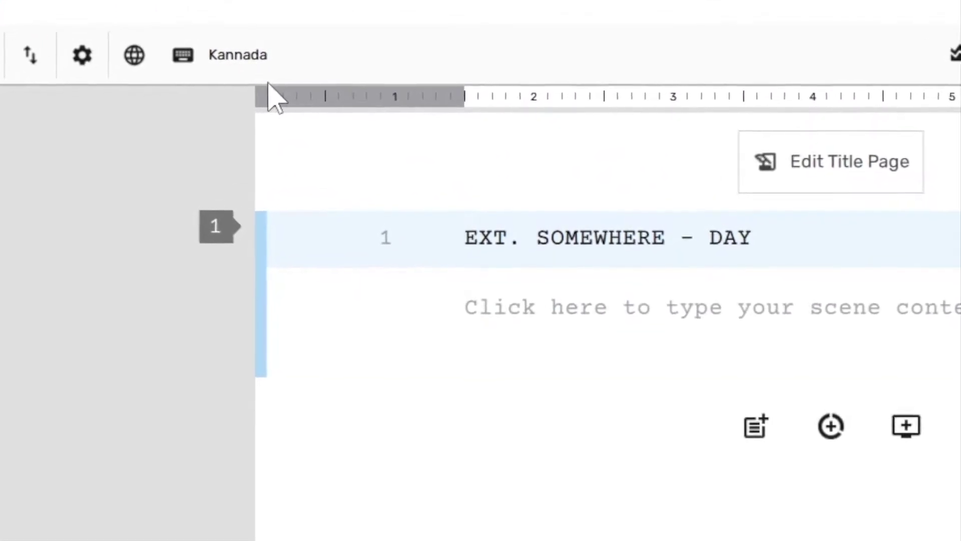
click(516, 293)
text(kannaD)
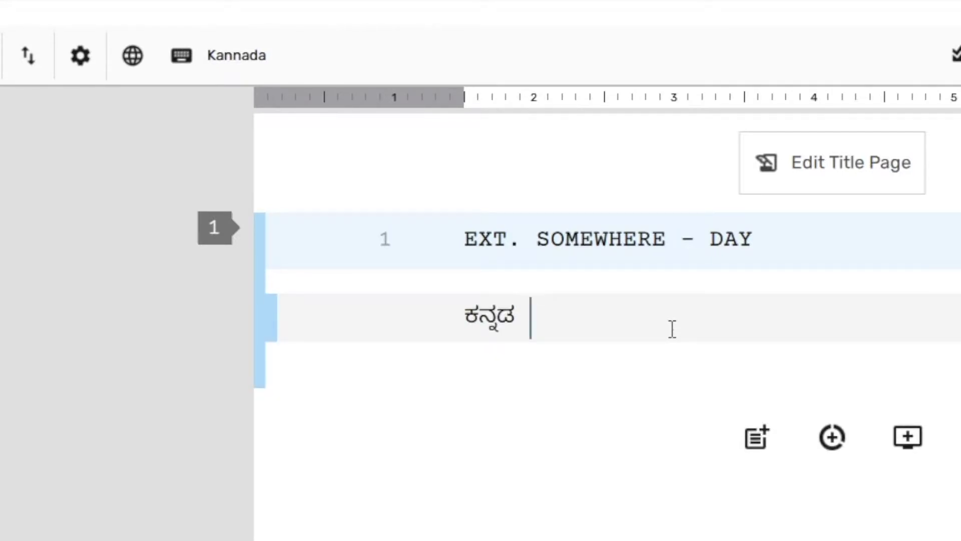
key(Return)
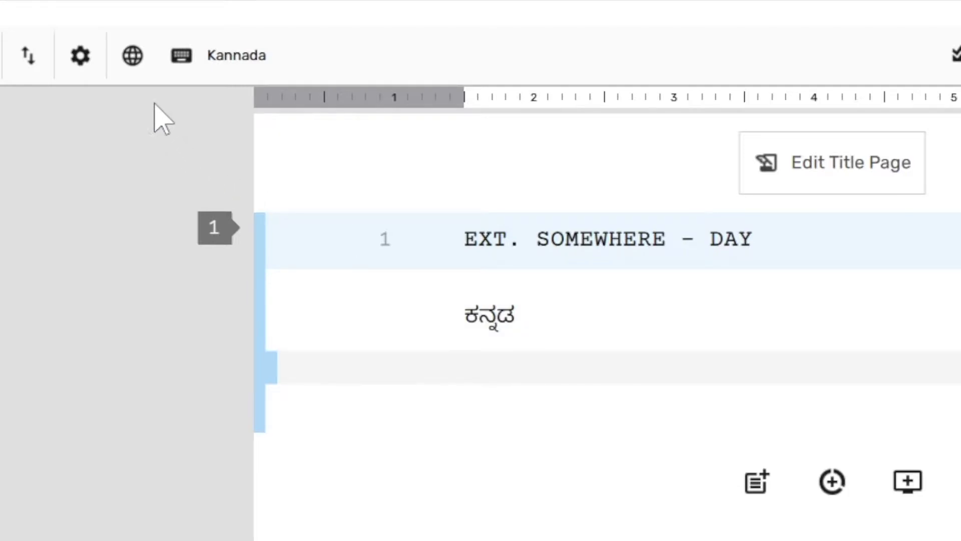
Set the typing language to Hindi and write हिन्दि on the second line of the scene
click(134, 64)
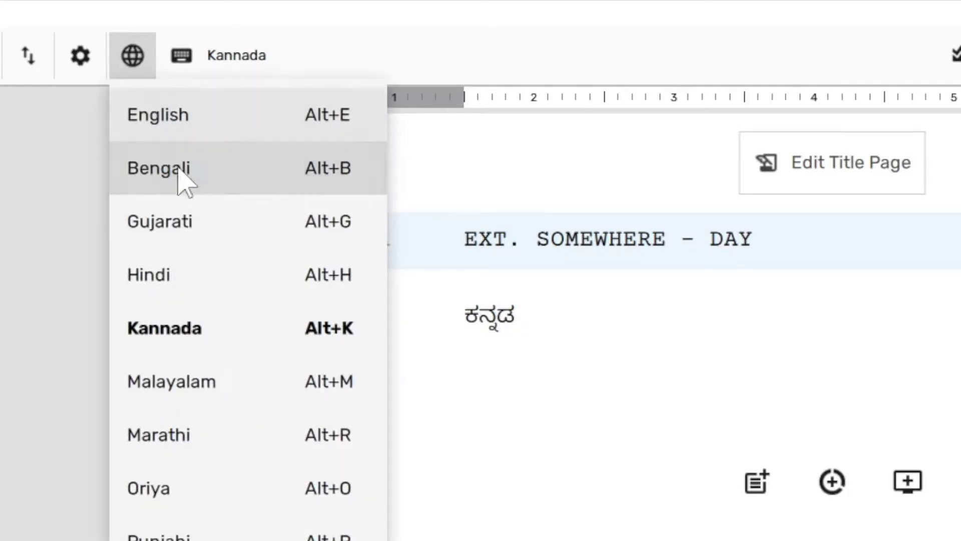
click(198, 263)
click(520, 374)
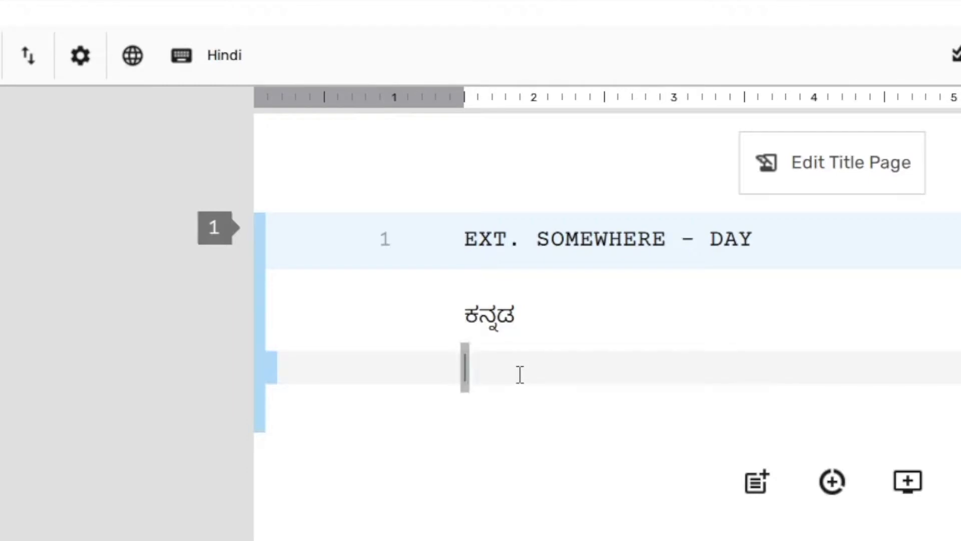
text(hindi)
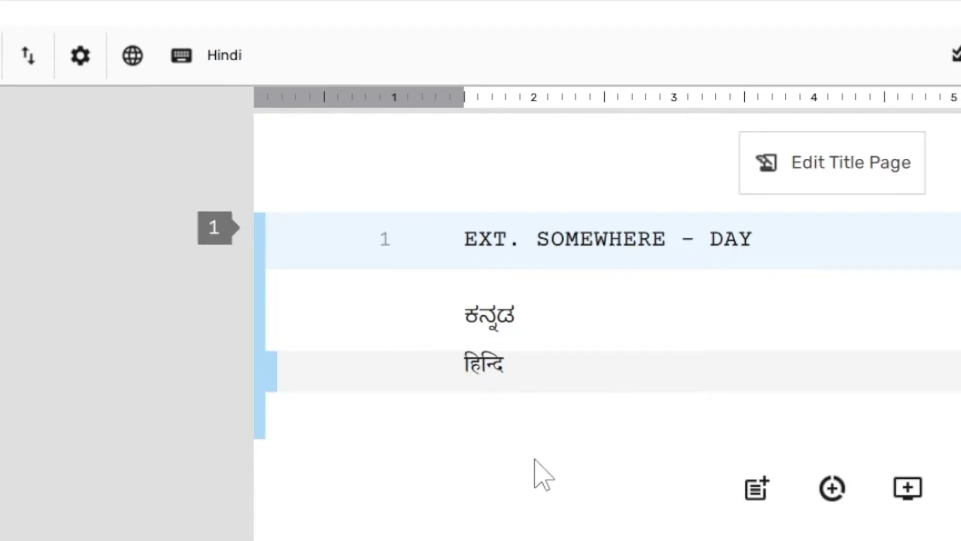
key(Return)
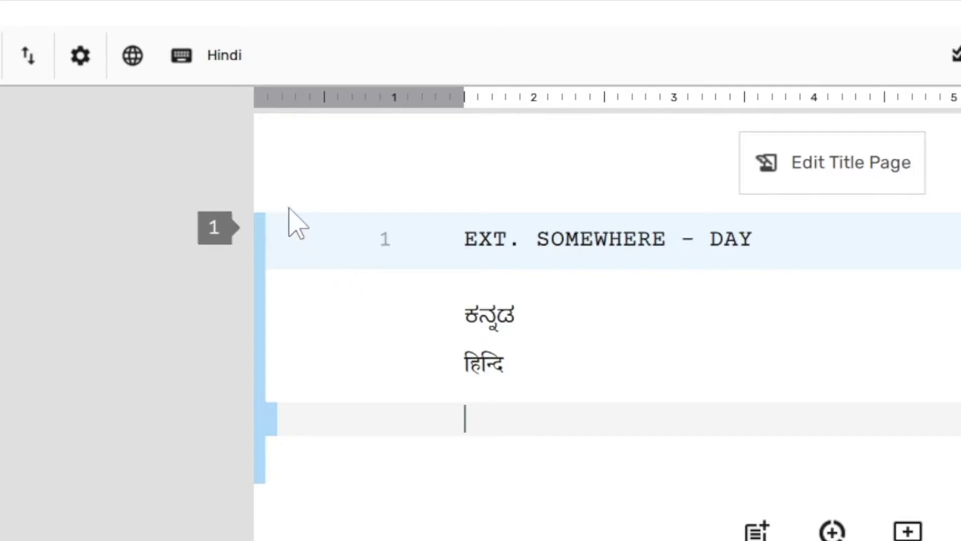
Set the typing language back to Kannada and enter krishna phonetically as ಕ್ರಿಶ್ನ on the third line
click(138, 72)
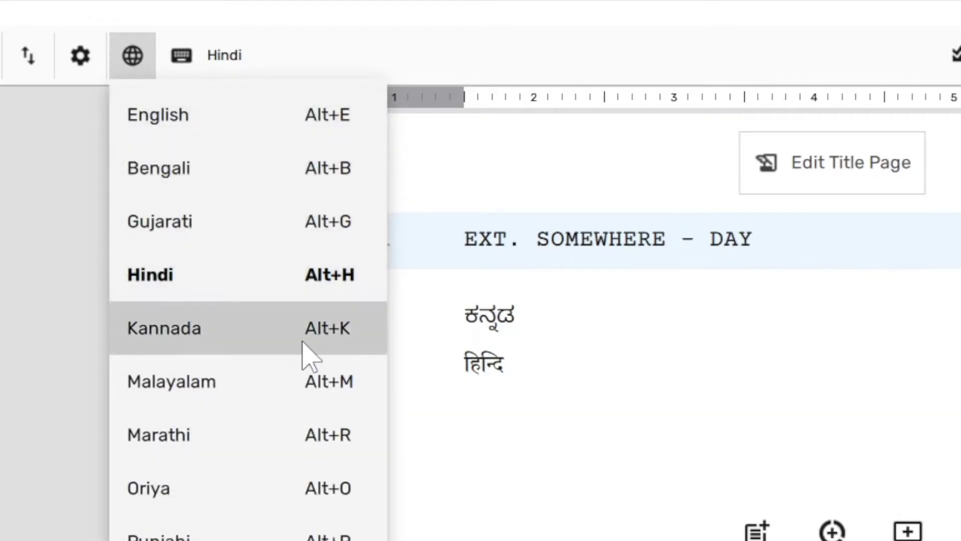
click(307, 353)
click(472, 412)
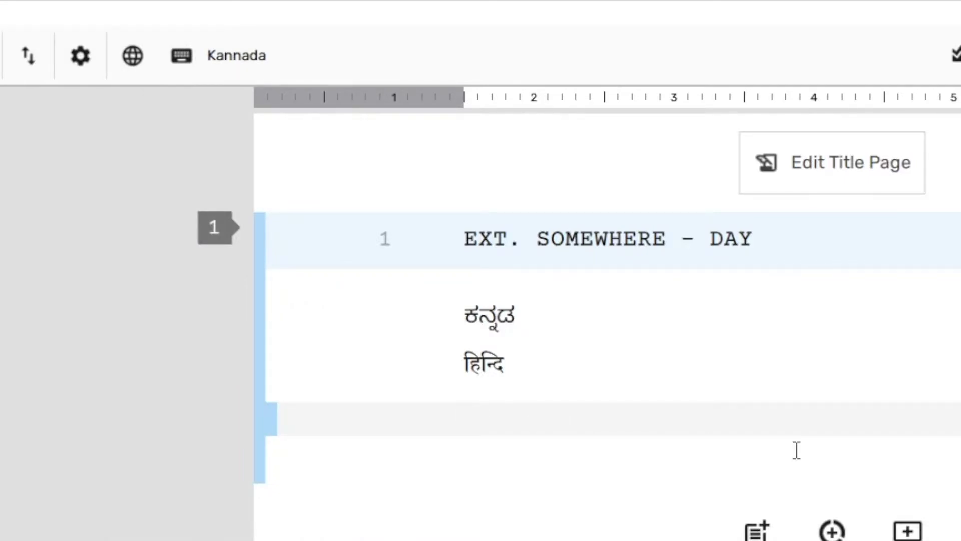
text(krishna)
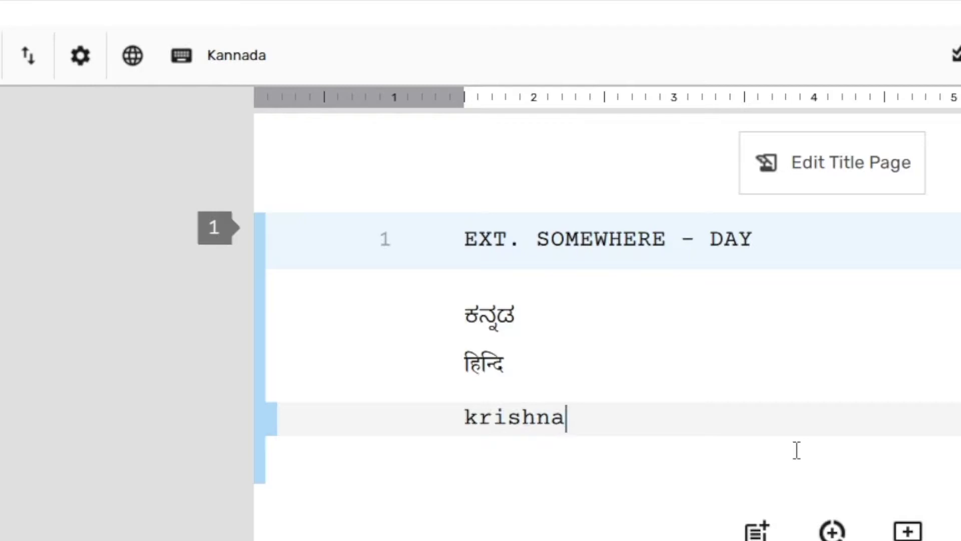
key(space)
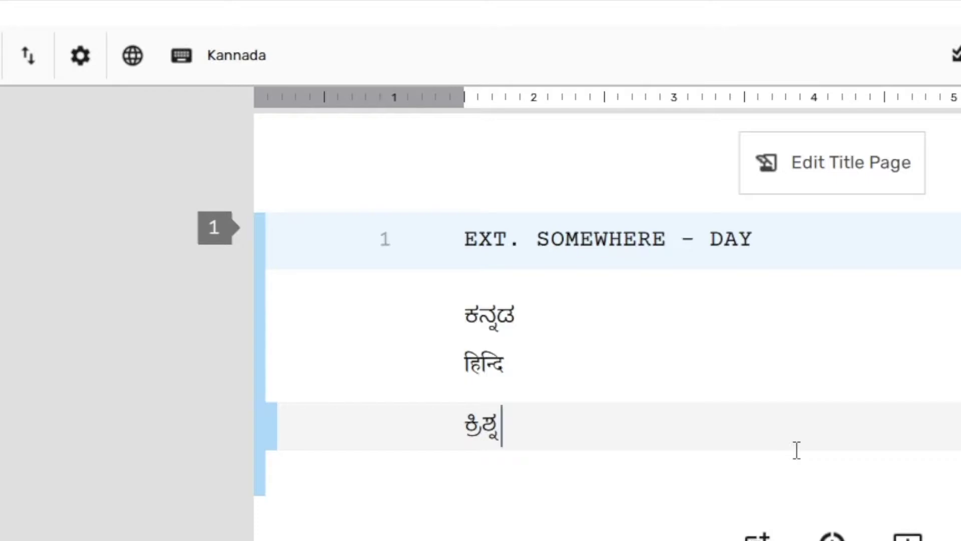
key(Return)
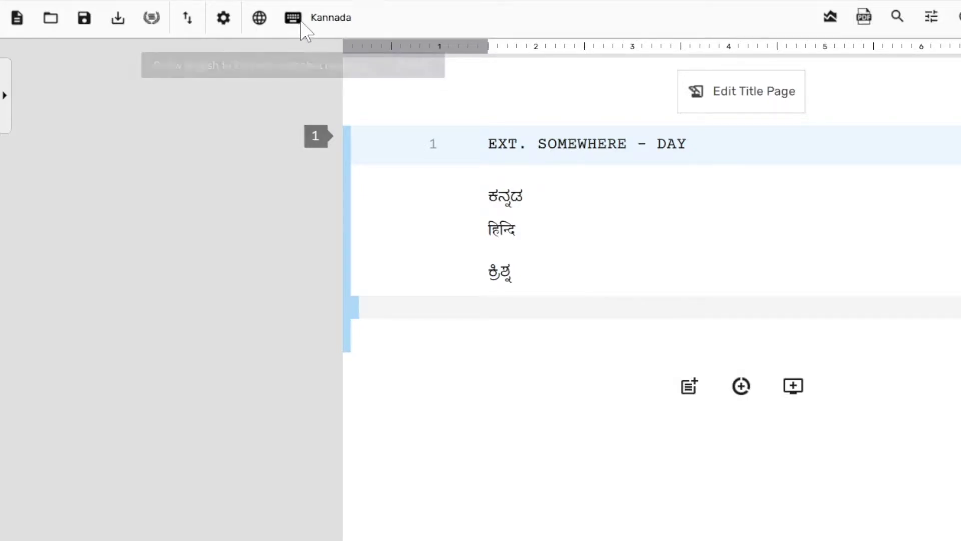
View the Kannada transliteration chart, and switch the typing language to Malayalam to view its chart
click(300, 25)
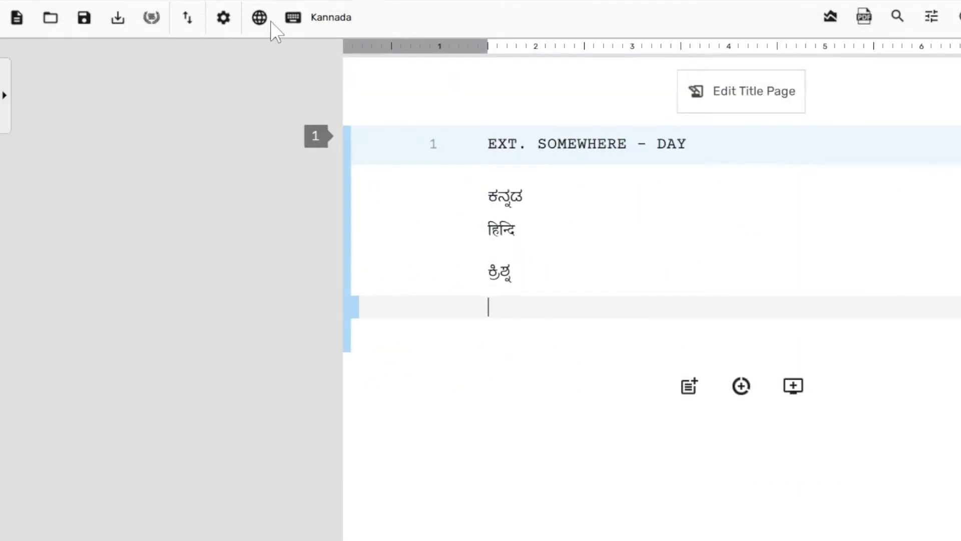
click(270, 21)
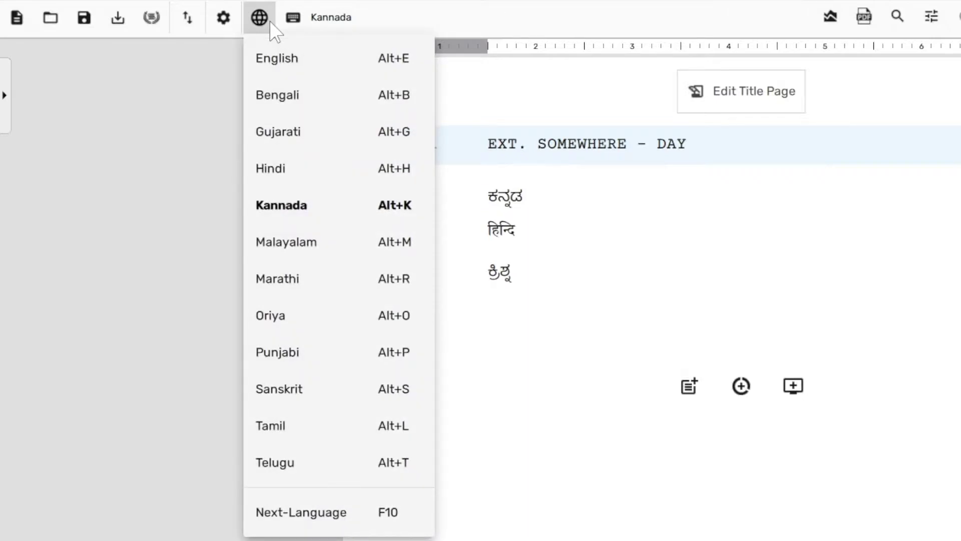
click(334, 241)
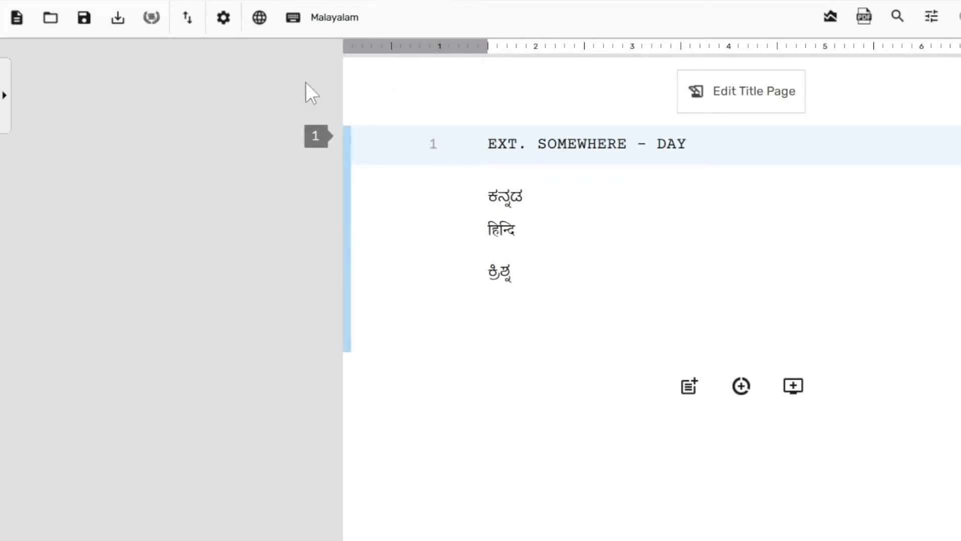
click(299, 25)
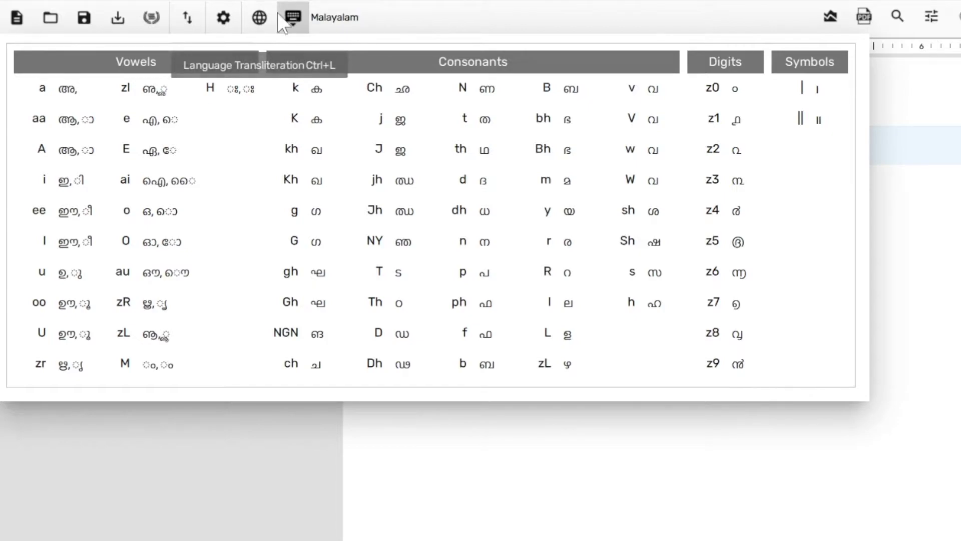
Return the typing language to Kannada and examine its chart of vowels, consonants, digits and symbols
click(261, 19)
click(329, 196)
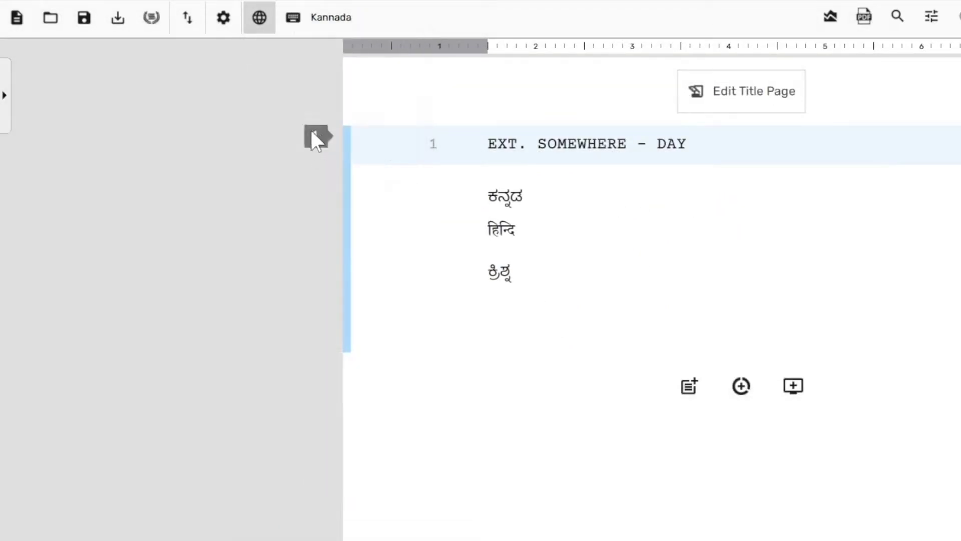
click(292, 21)
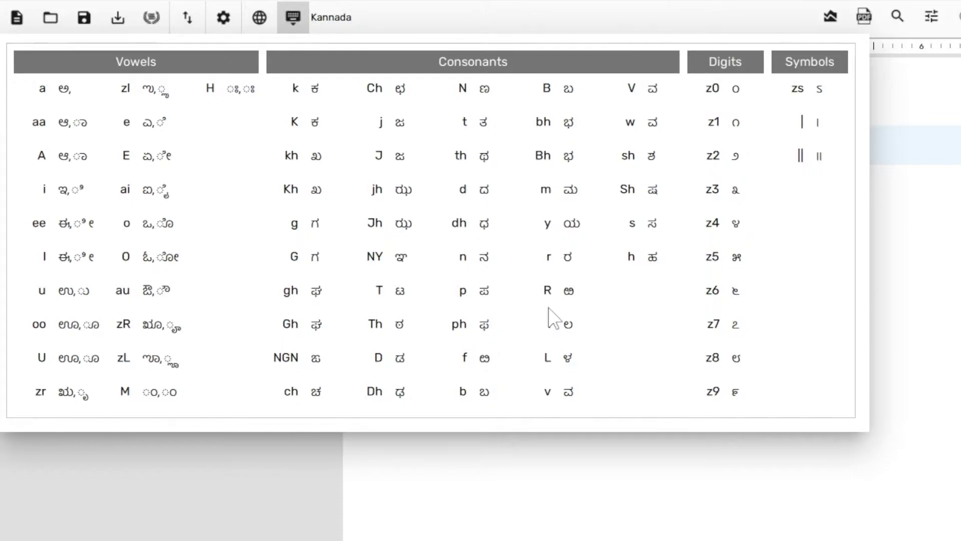
click(621, 458)
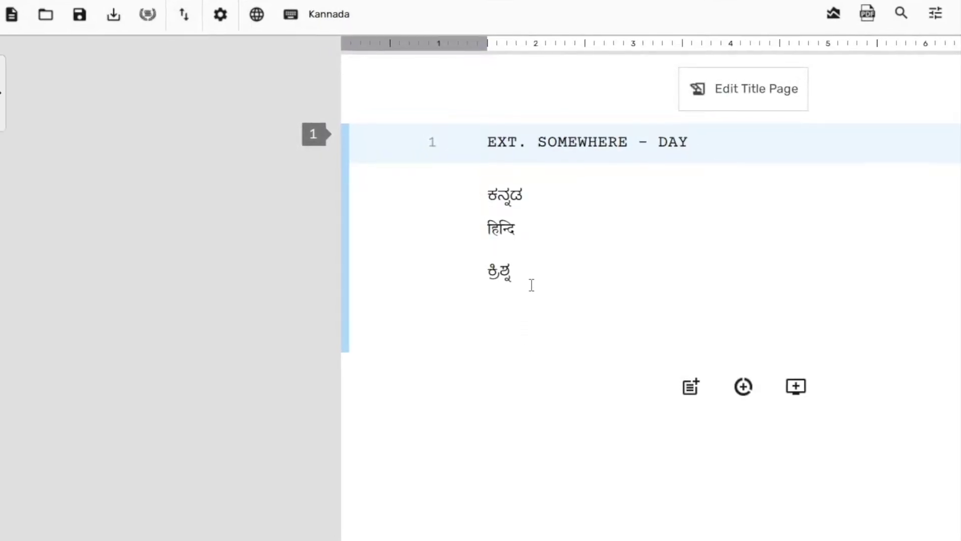
Write ಕೃಷ್ಣ on the fourth line of the scene using the chart spelling kzrShNa
click(543, 316)
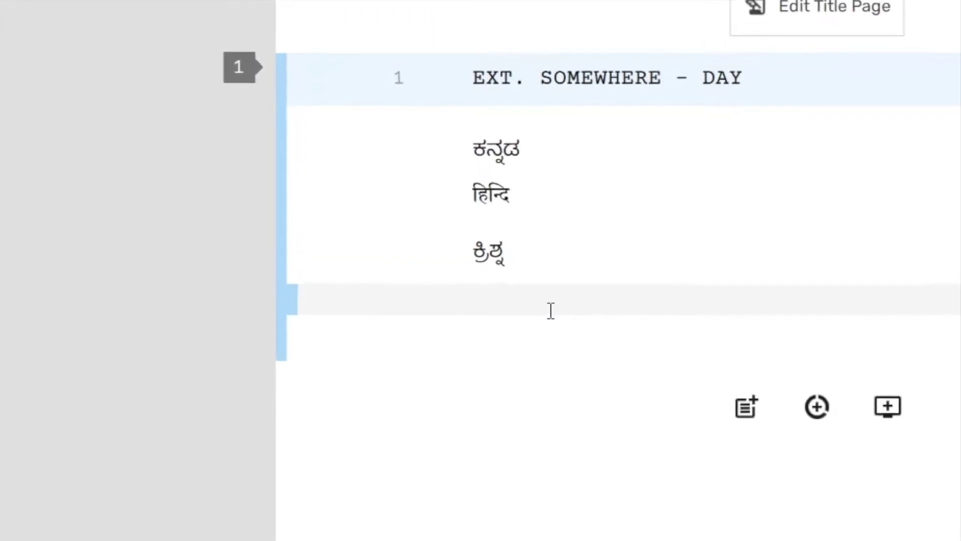
text(kr)
key(BackSpace)
text(zrShNa)
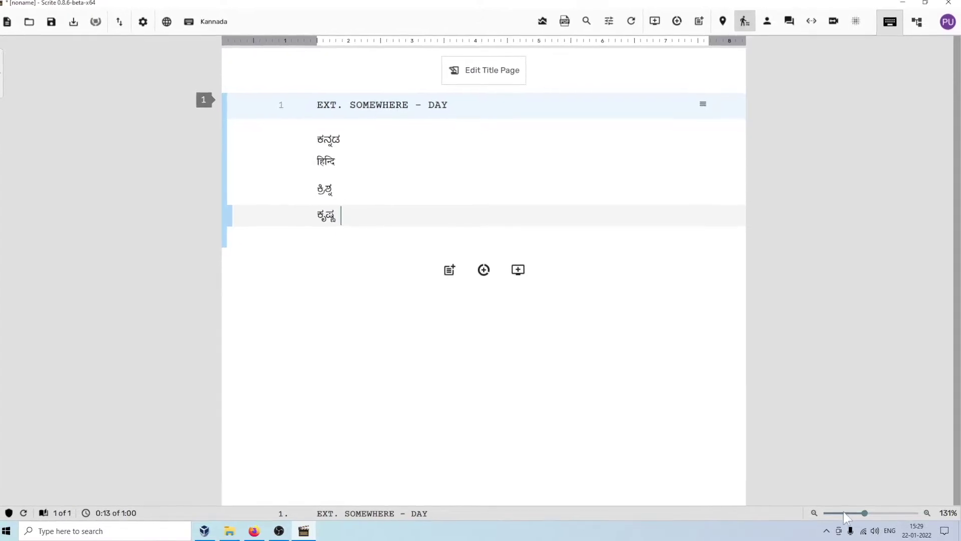
Switch to the Windows language preferences and install Kannada as a preferred language with its language pack
click(892, 532)
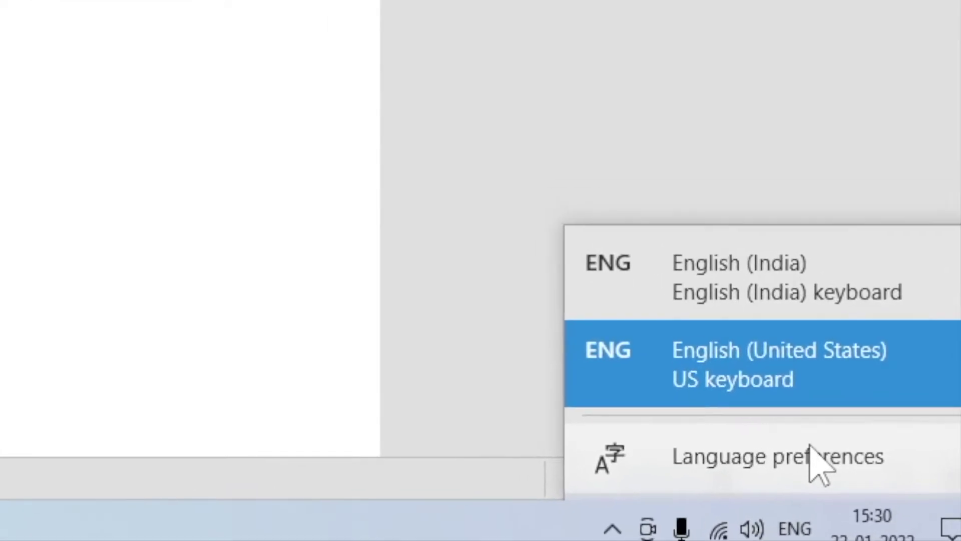
click(751, 431)
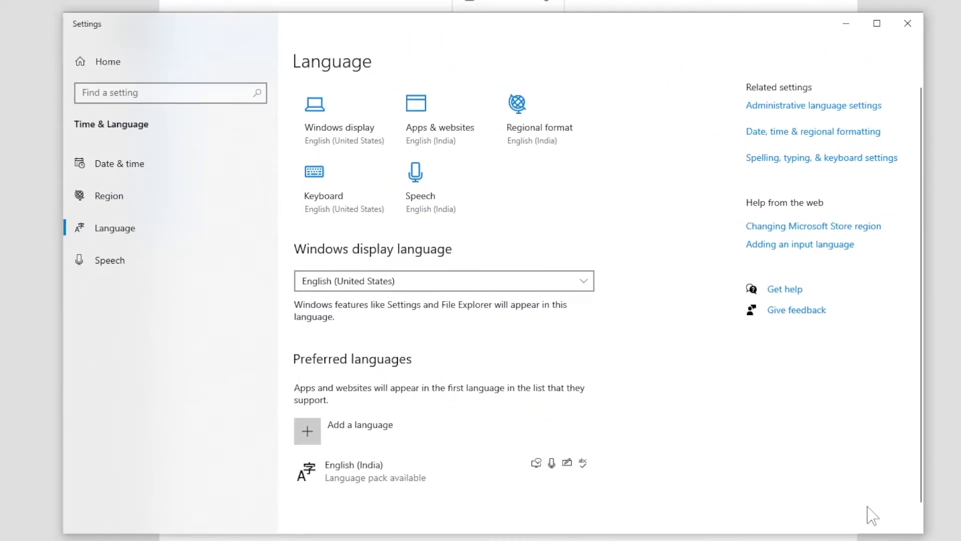
scroll(592, 404, down, 1)
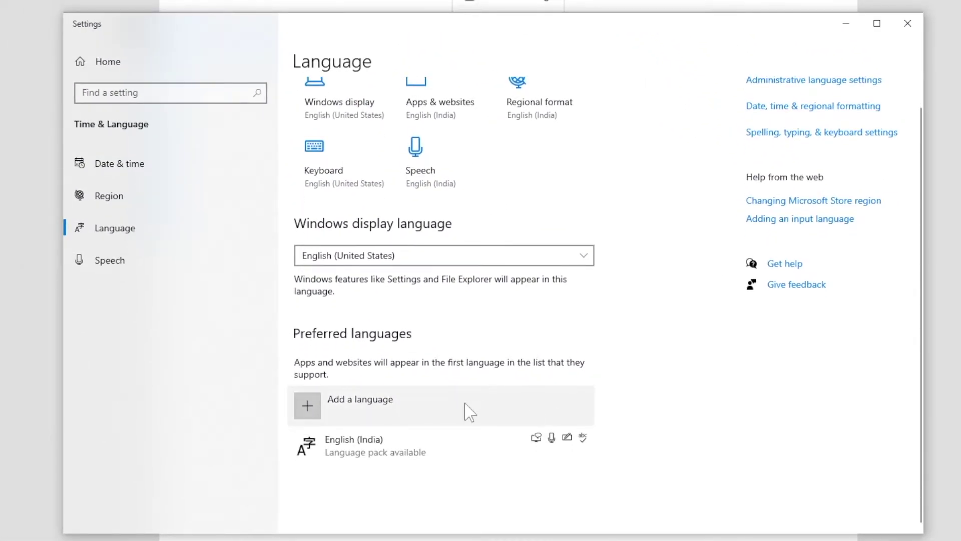
click(354, 400)
text(kannda)
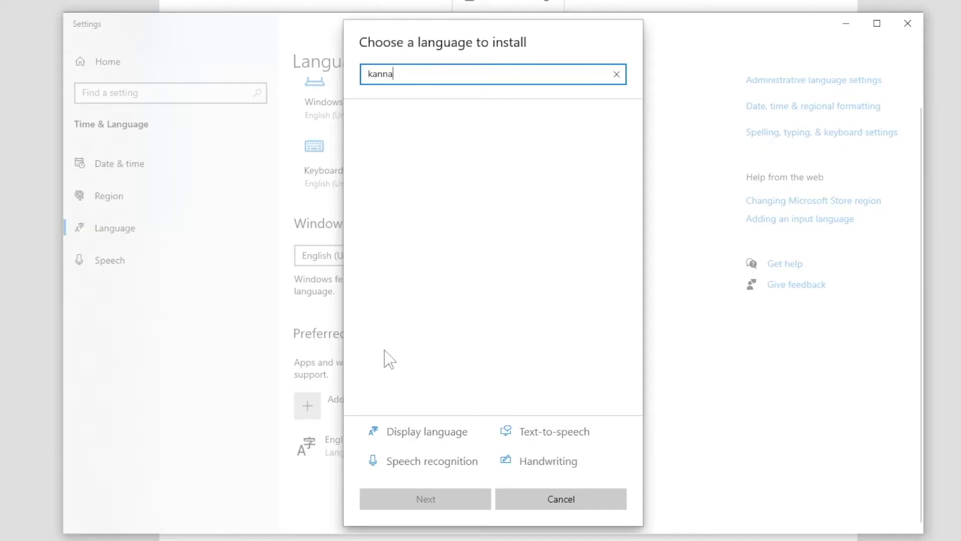
text(da)
click(389, 135)
click(445, 504)
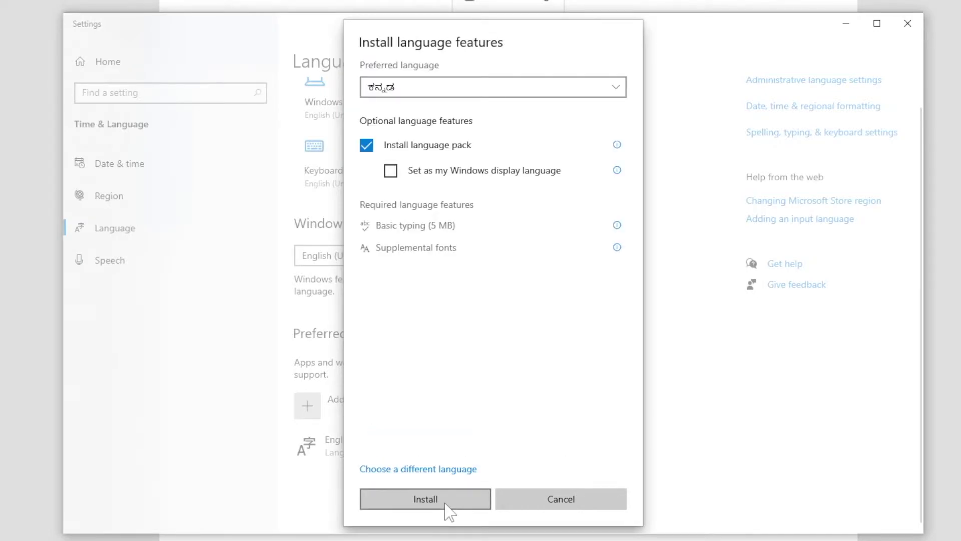
click(447, 503)
Install Hindi as another preferred language with its language pack, text-to-speech and handwriting features
click(354, 401)
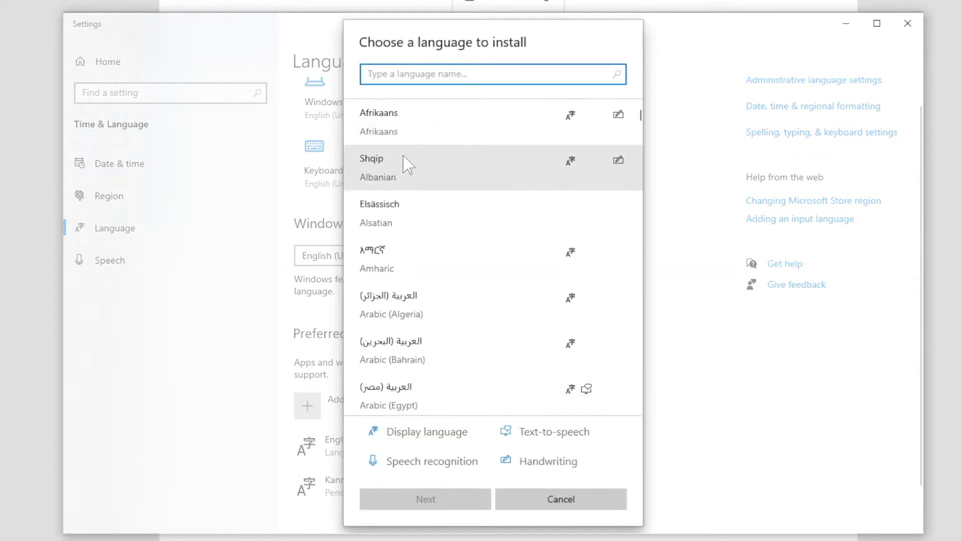
text(hindi)
click(395, 132)
click(440, 503)
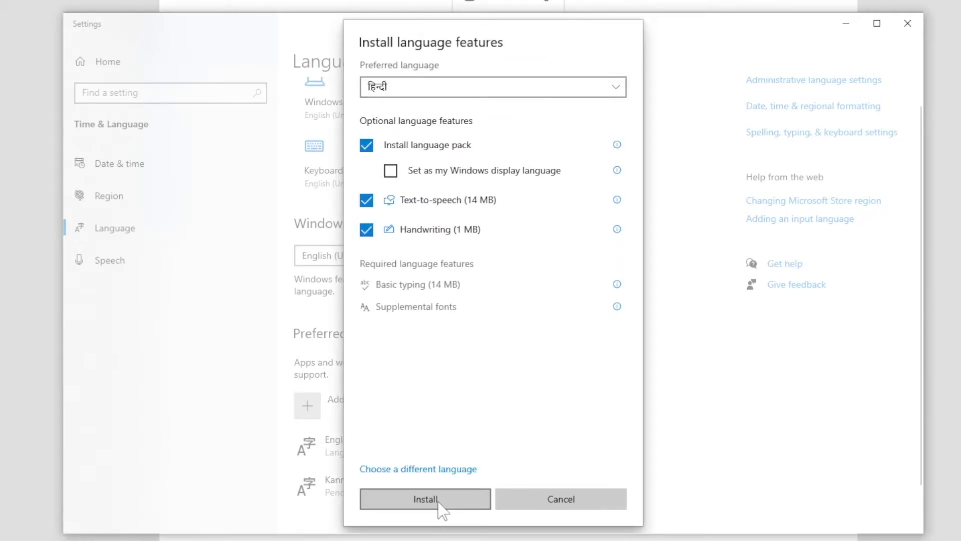
click(439, 505)
Add the Kannada Phonetic input method editor to the keyboards in Kannada's language options
scroll(540, 430, down, 2)
click(480, 406)
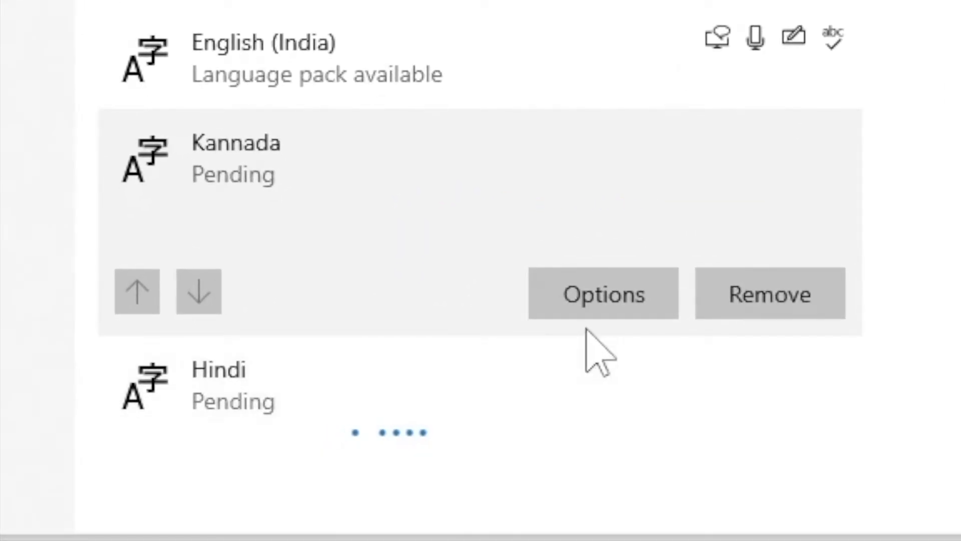
click(608, 297)
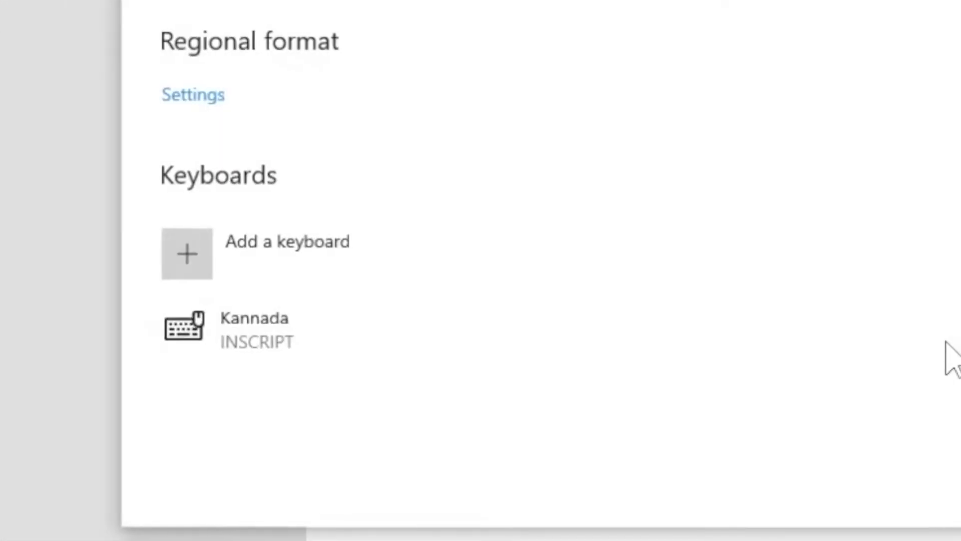
click(225, 264)
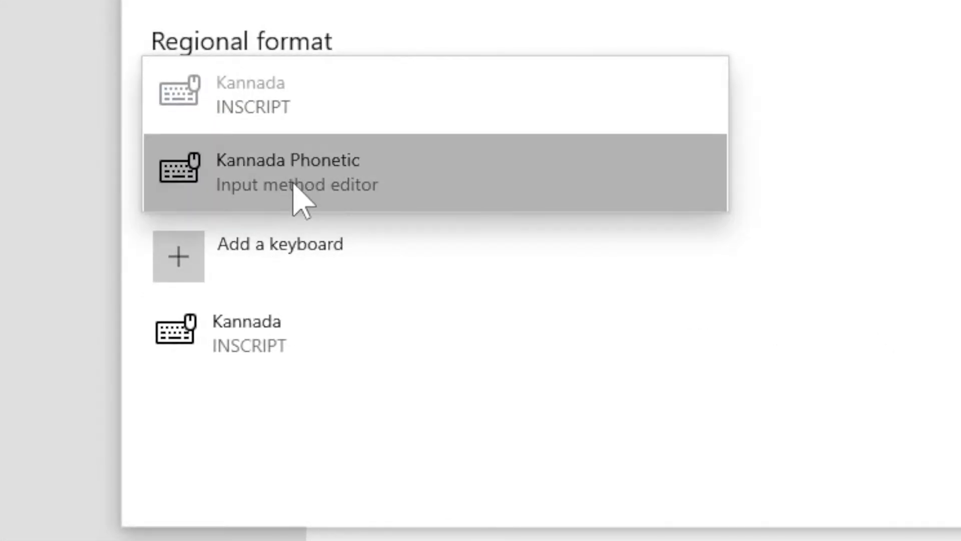
click(301, 170)
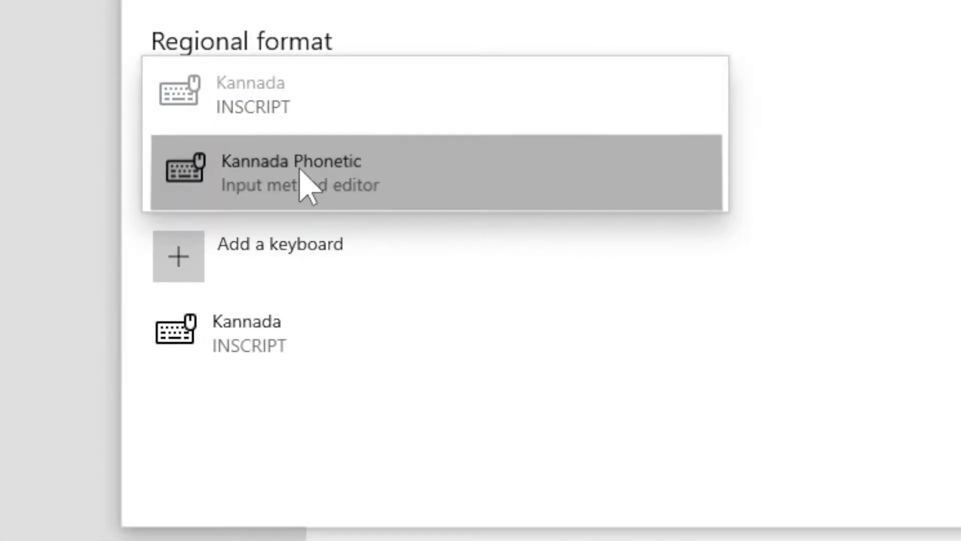
scroll(310, 190, down, 1)
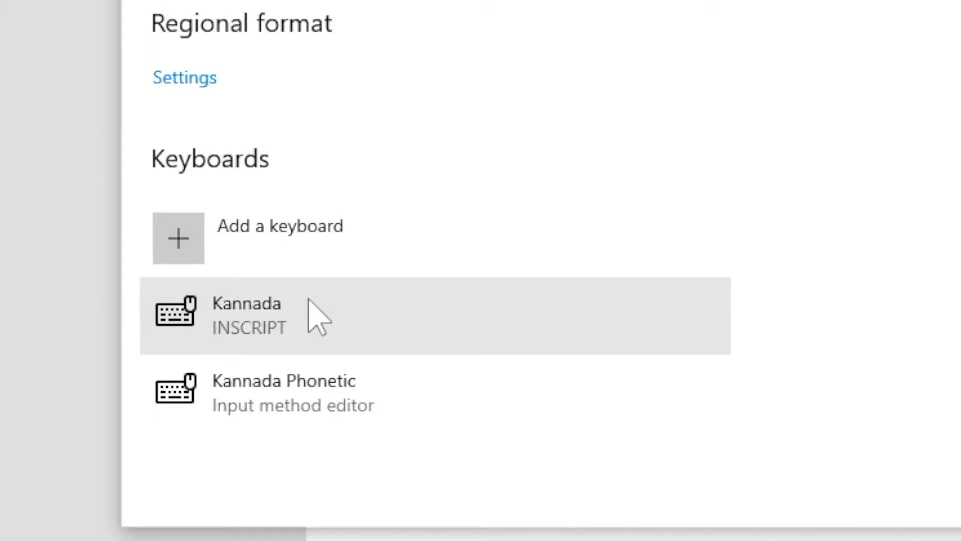
Remove the INSCRIPT keyboard from Kannada's language options
click(308, 300)
click(691, 401)
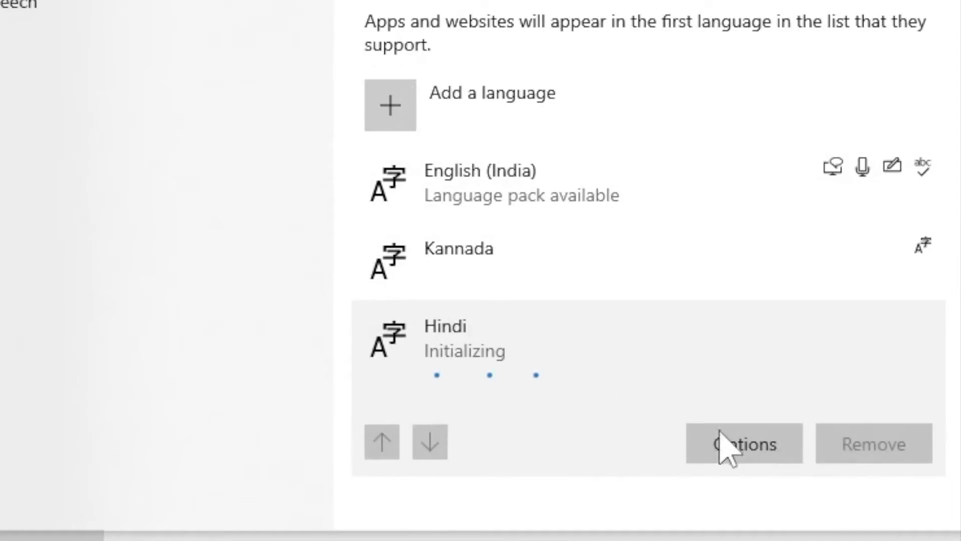
Add the Hindi Phonetic input method editor in Hindi's language options and remove the Hindi Traditional INSCRIPT keyboard
click(735, 444)
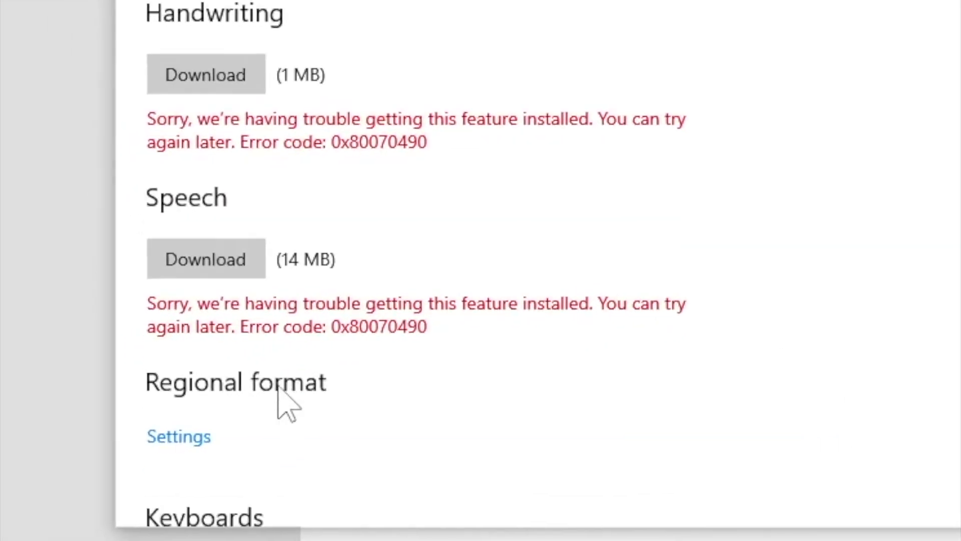
scroll(279, 386, down, 3)
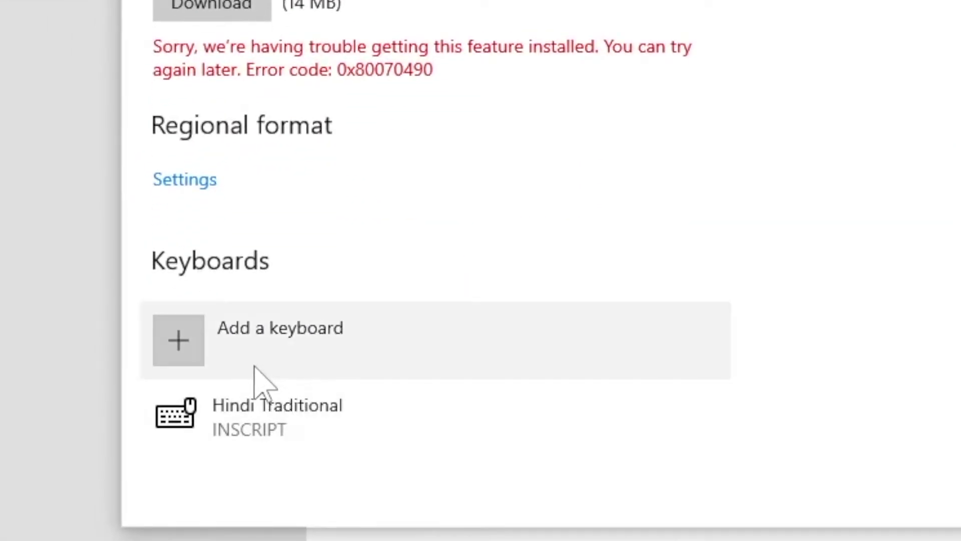
click(250, 340)
click(328, 23)
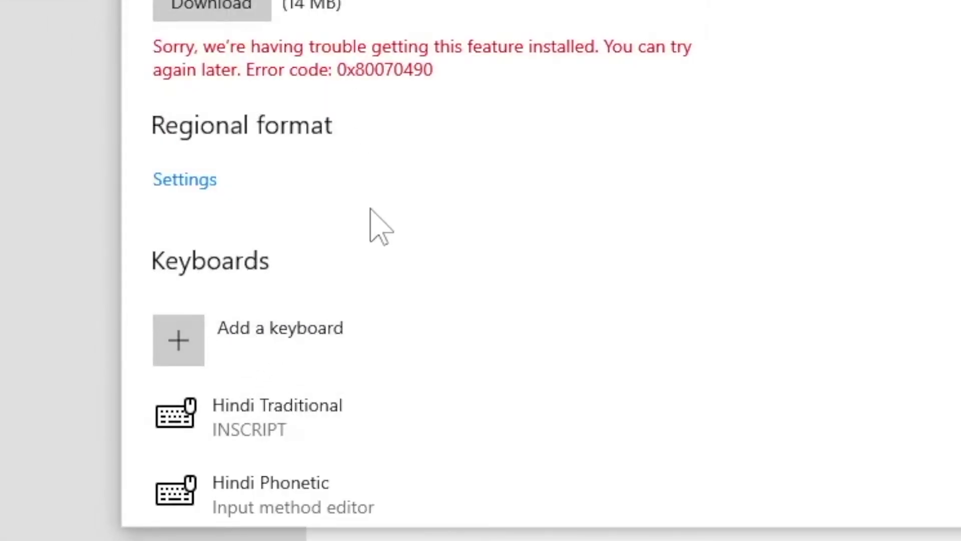
scroll(369, 226, down, 2)
click(320, 351)
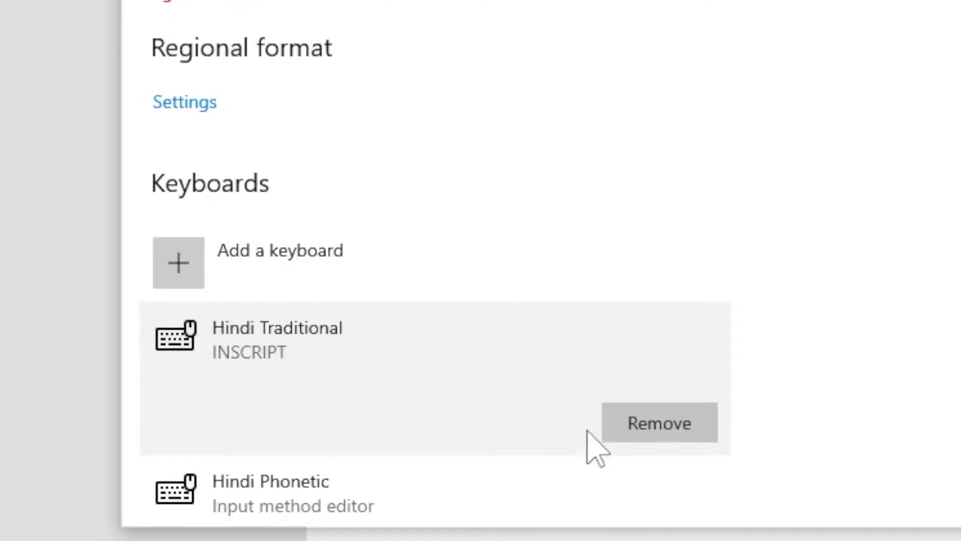
click(658, 432)
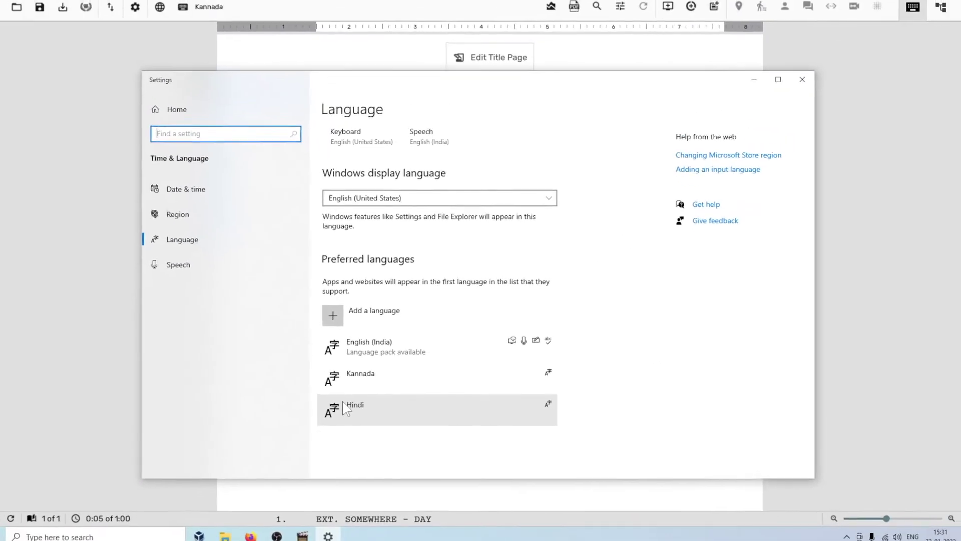
Examine the list of input methods that Windows offers for switching the keyboard language
mouse_move(908, 534)
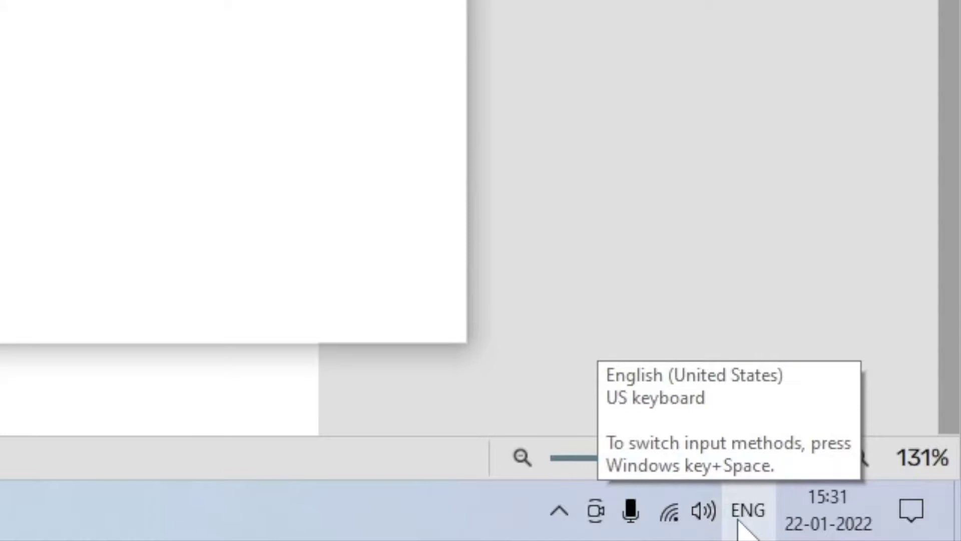
click(739, 521)
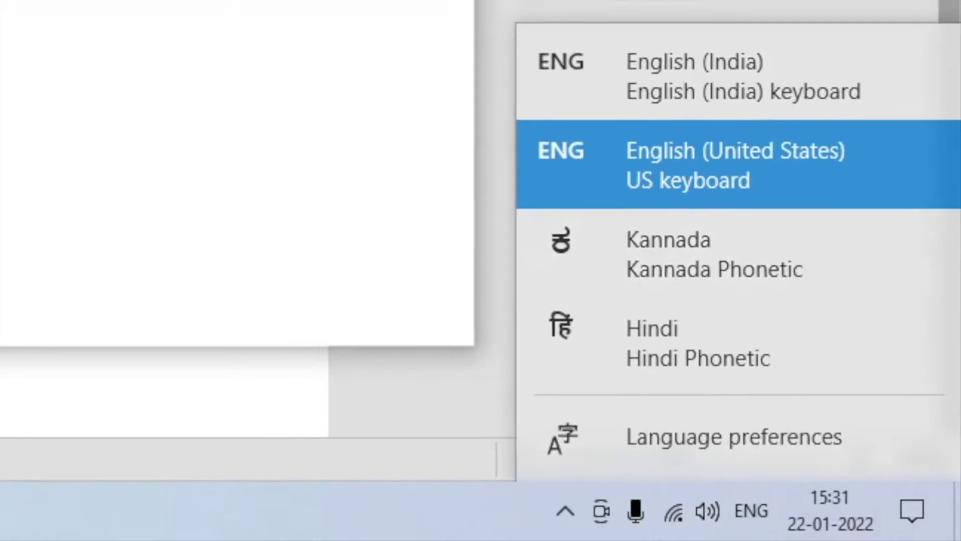
click(731, 434)
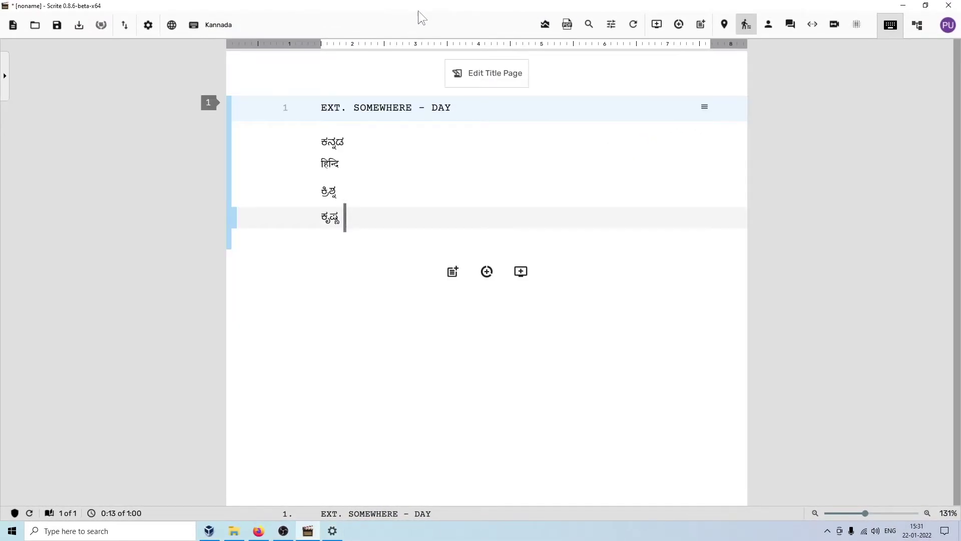
Switch to Scrite and override the built-in transliterator with Hindi (India) - [0439-0409] for Hindi and the Windows input method for Kannada
click(147, 25)
click(247, 55)
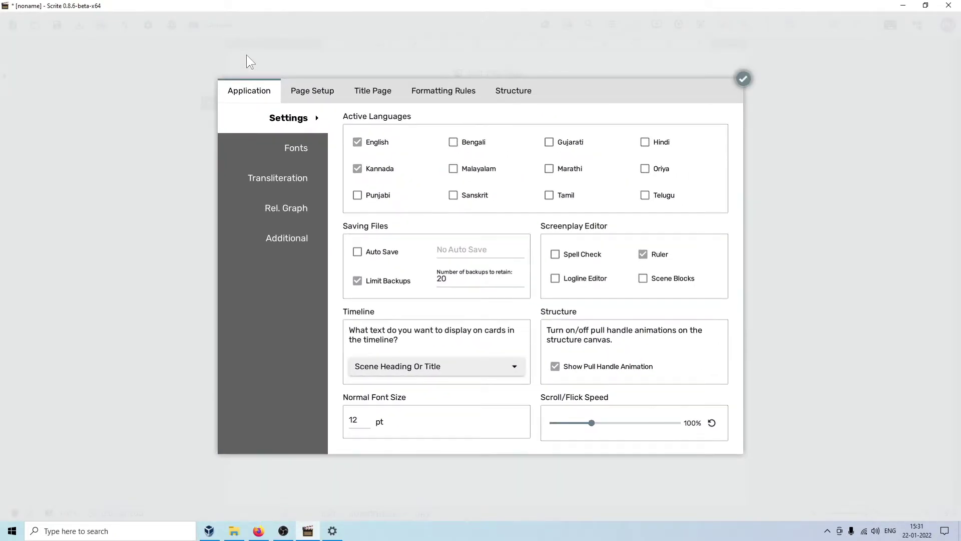
click(300, 180)
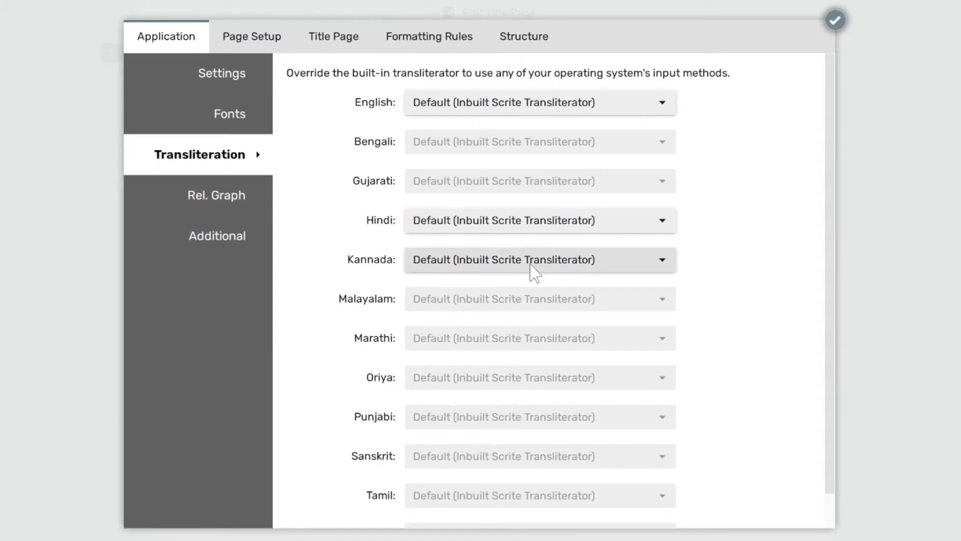
click(482, 229)
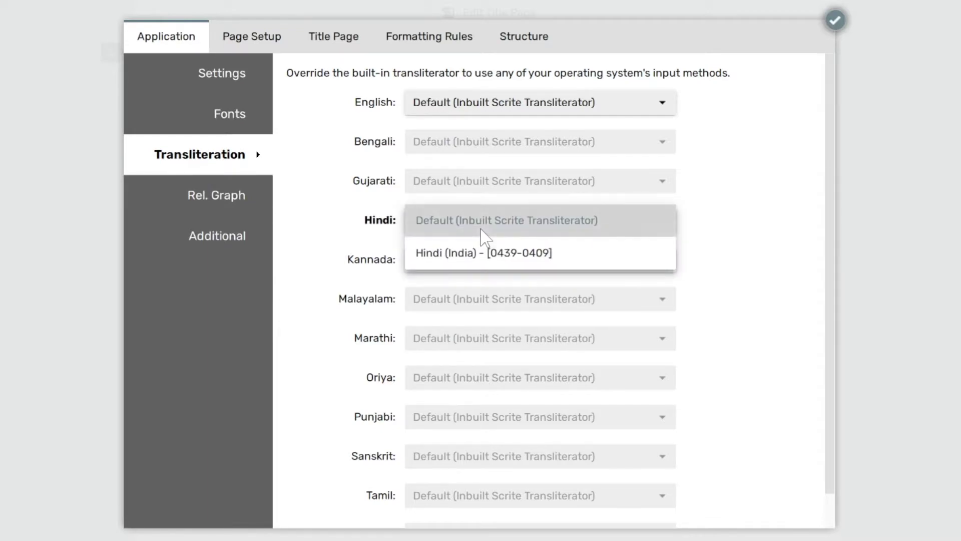
click(498, 256)
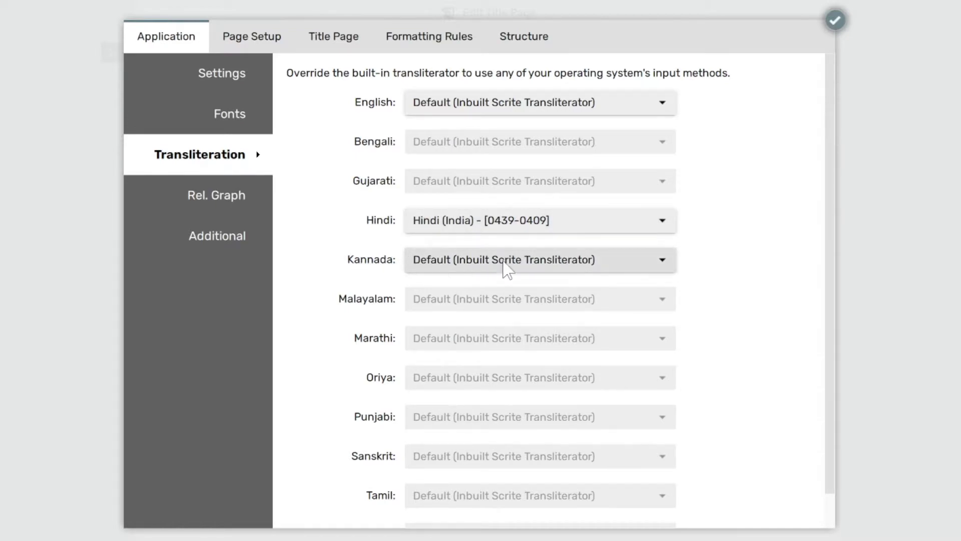
click(627, 265)
click(620, 298)
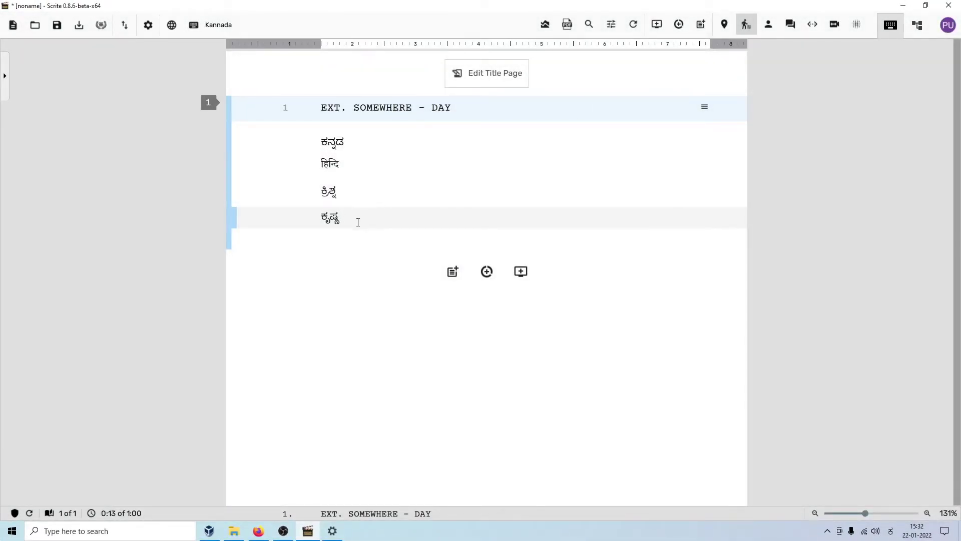
Delete all four lines of text in the scene and choose Kannada as the writing language
drag(358, 222, 312, 144)
key(Delete)
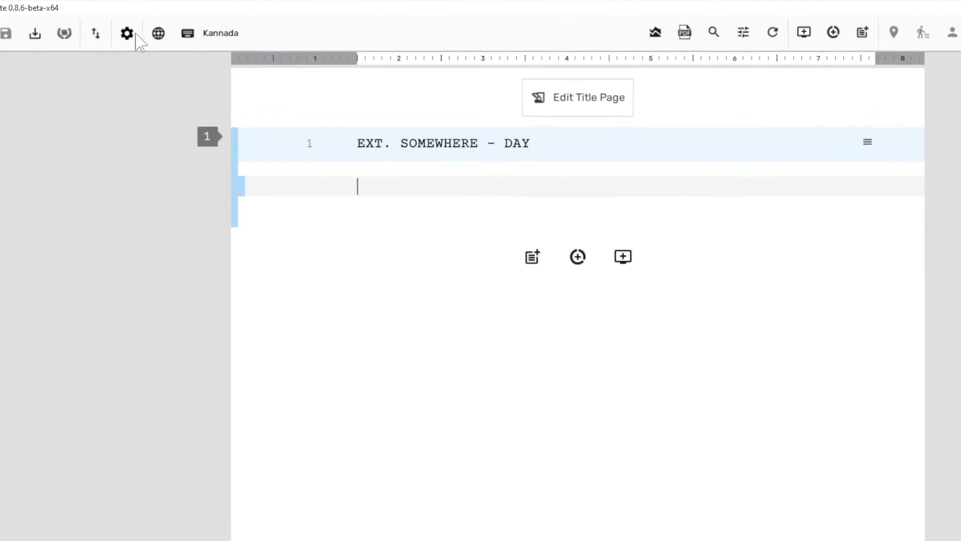
click(158, 33)
click(225, 195)
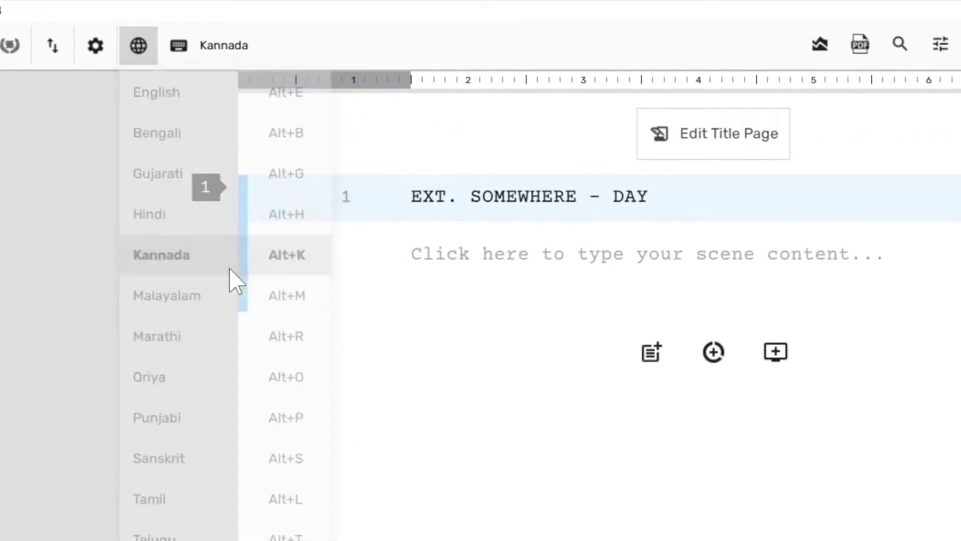
Write ಕನ್ನಡ ಕೃಷ್ಣ in the scene by spelling kannada krishna phonetically and accepting the suggestions
click(438, 266)
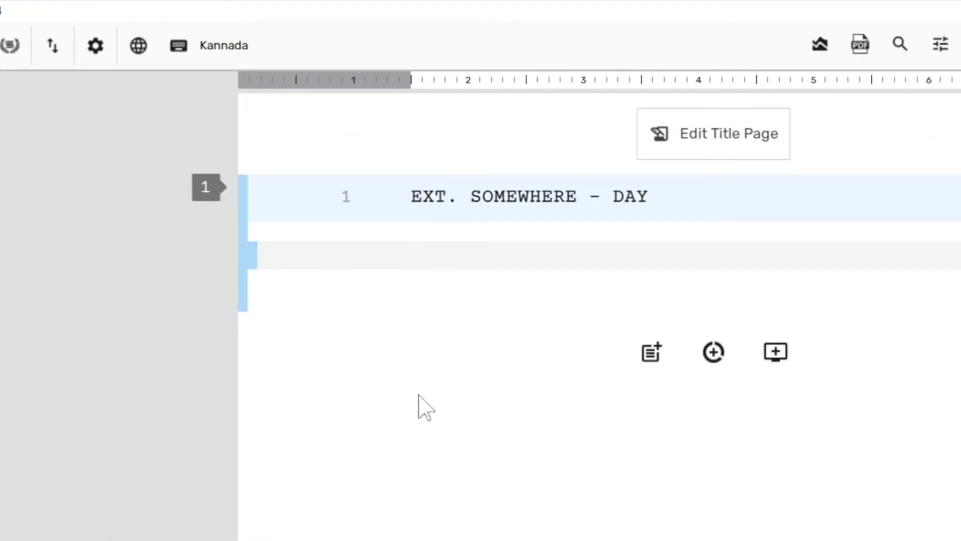
text(kannada)
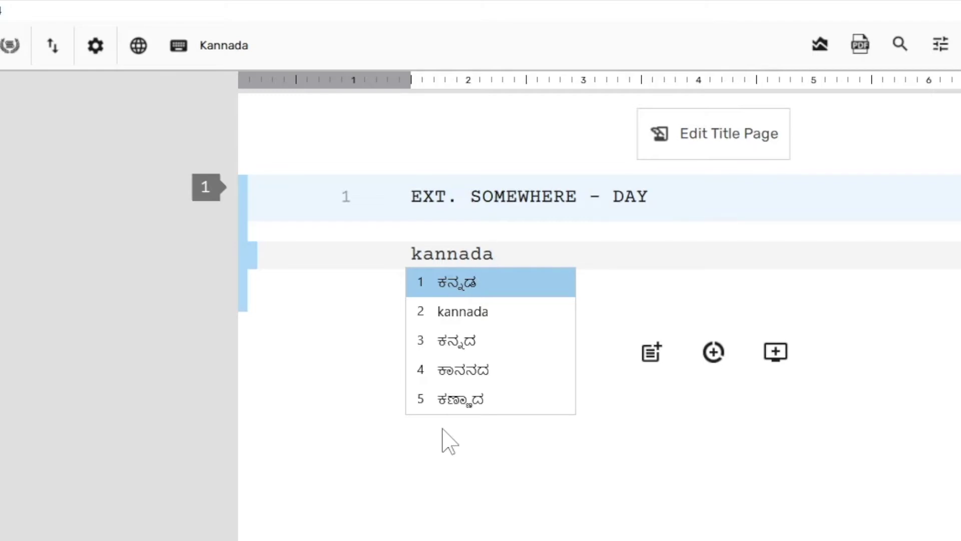
key(space)
text(krishna)
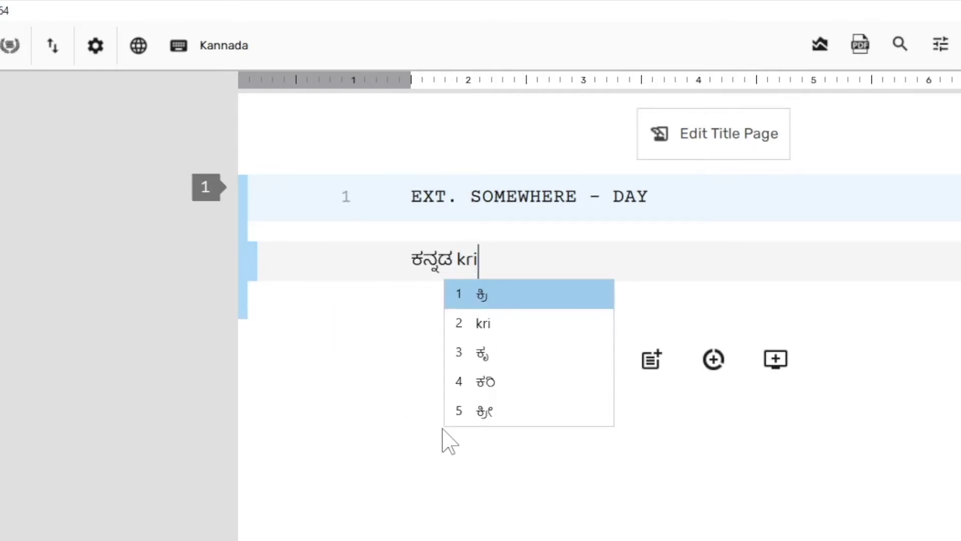
key(space)
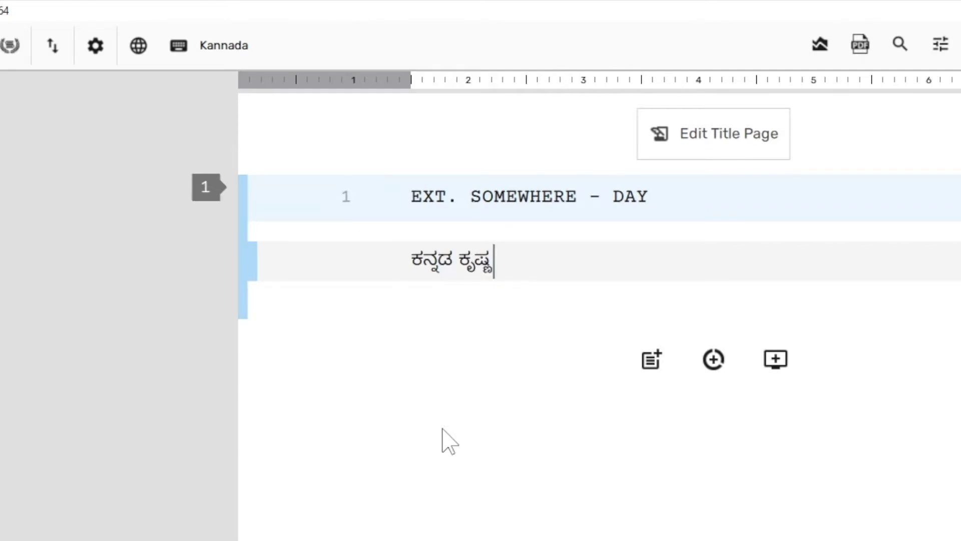
Change the writing language to Hindi and write the phonetic spelling hindi krishna on a new line of the scene
key(Return)
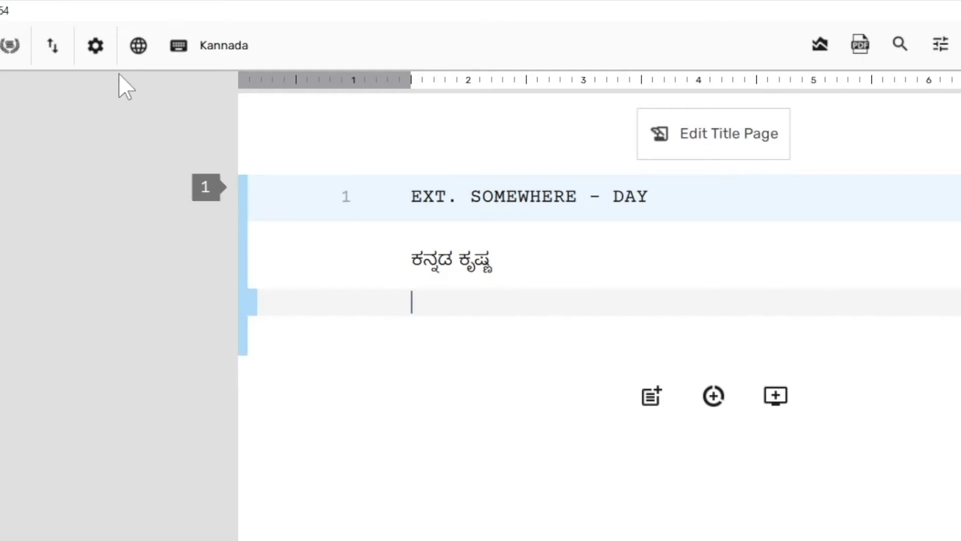
click(139, 47)
click(253, 228)
click(449, 305)
text(hindi krishna)
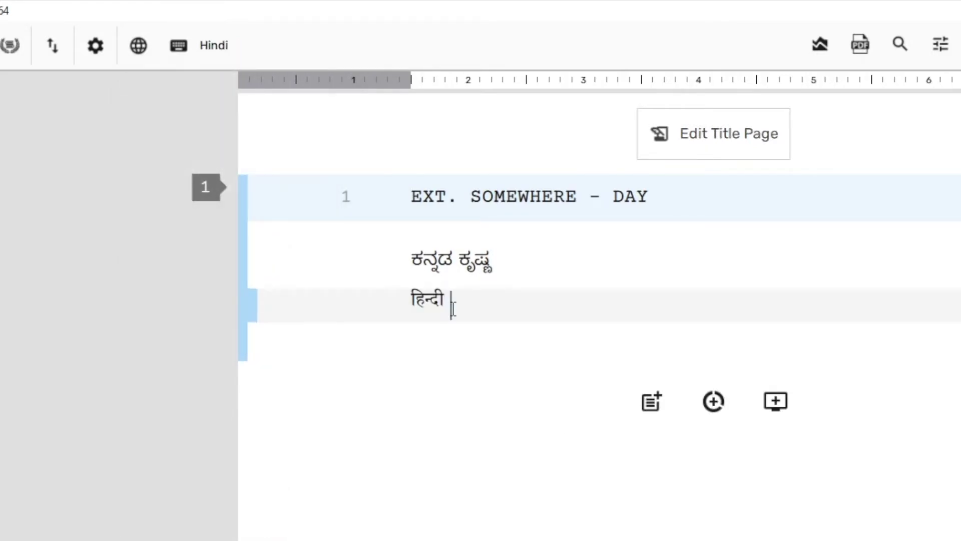
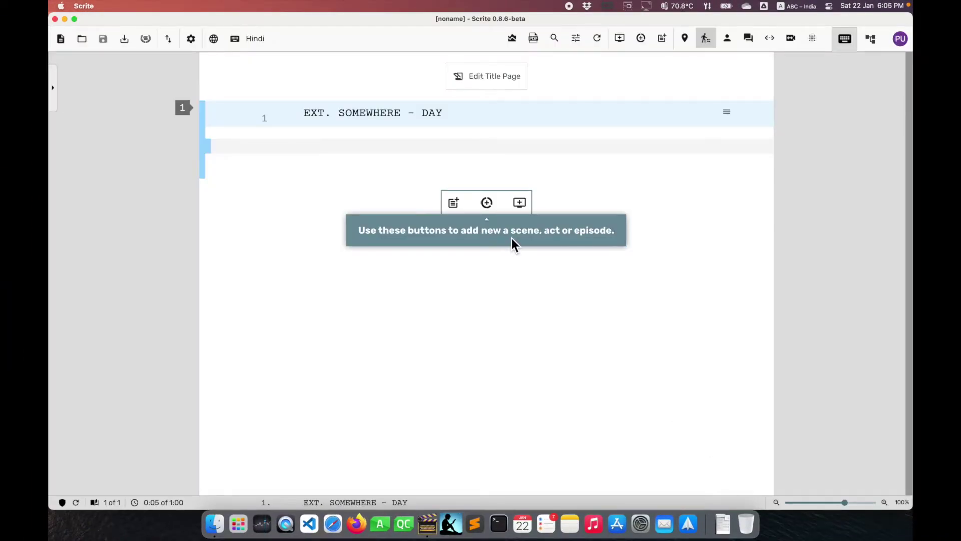
Try writing हिन्दि in the empty scene in Scrite on macOS with the built-in Hindi transliterator, and delete the word again
click(377, 128)
click(215, 39)
click(221, 134)
click(334, 152)
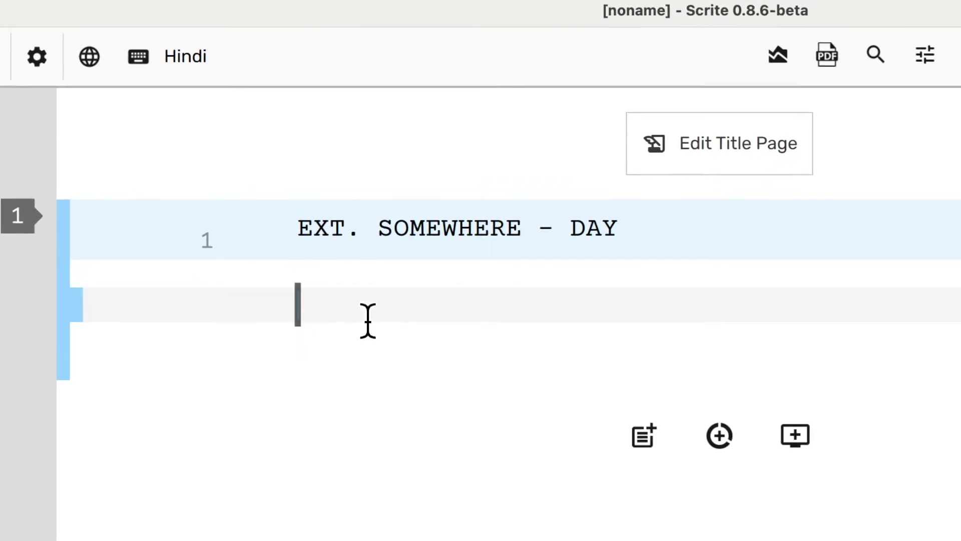
text(hindi)
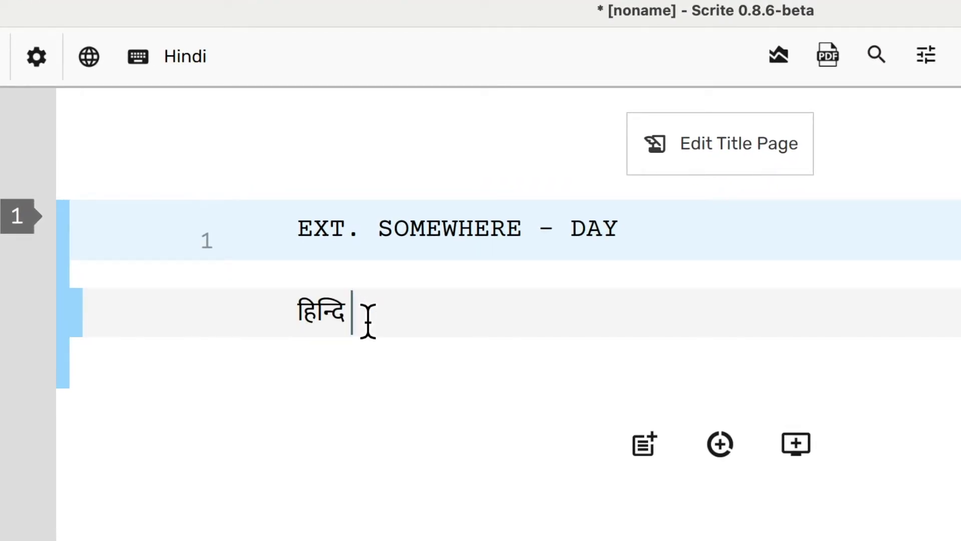
double_click(216, 328)
key(BackSpace)
Override the built-in Hindi transliterator with the macOS input method Hindi (A→अ) in the application's transliteration settings
click(47, 76)
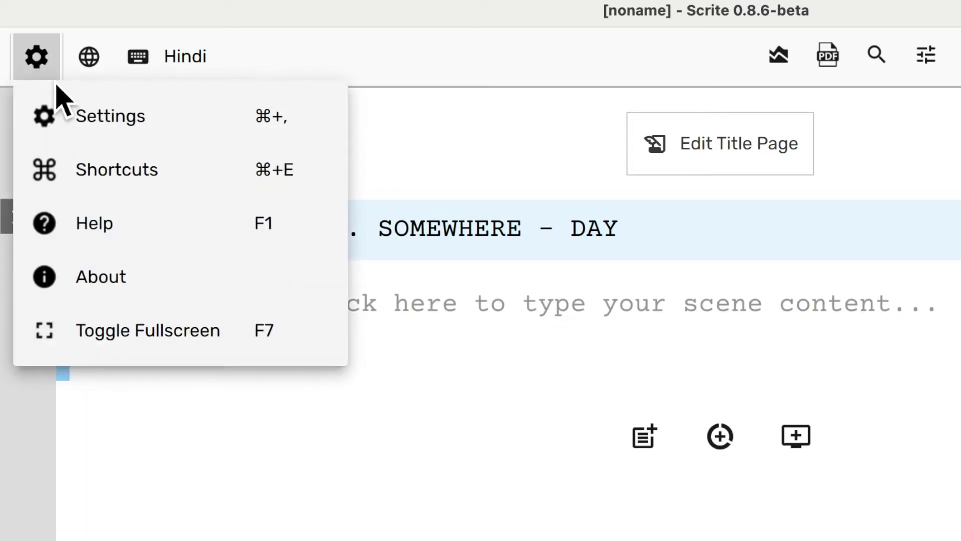
click(93, 121)
click(200, 203)
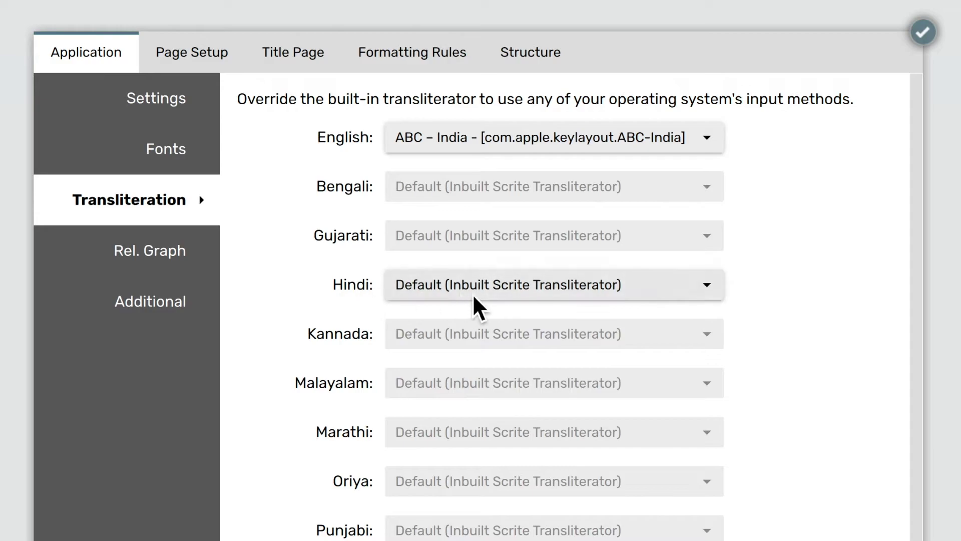
click(694, 286)
click(690, 316)
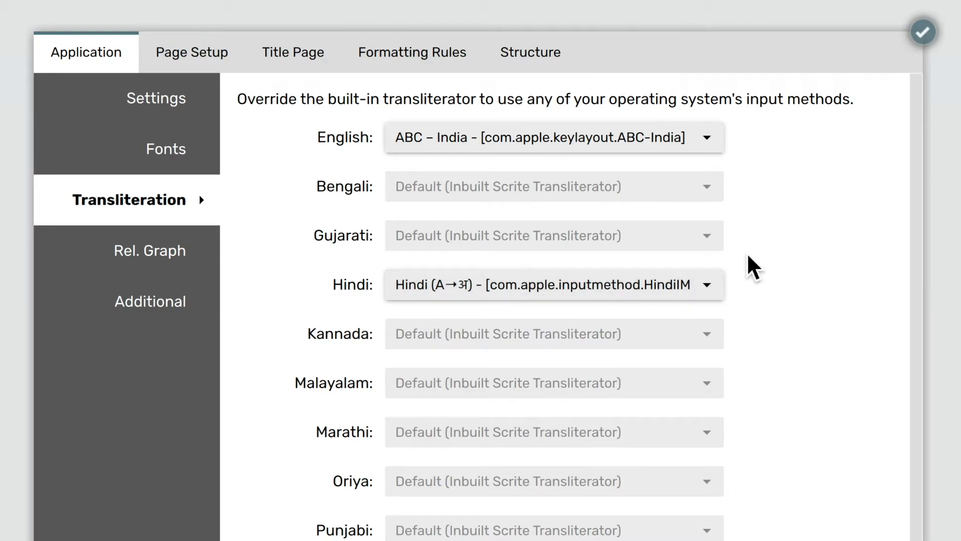
click(931, 41)
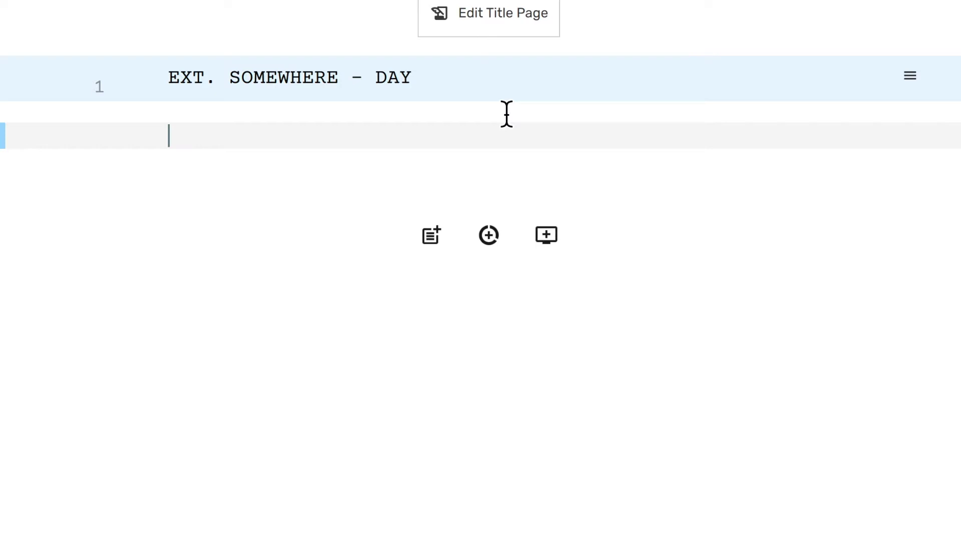
Write हिंदी in the scene by spelling hindi phonetically and accepting the first suggestion
text(hindi)
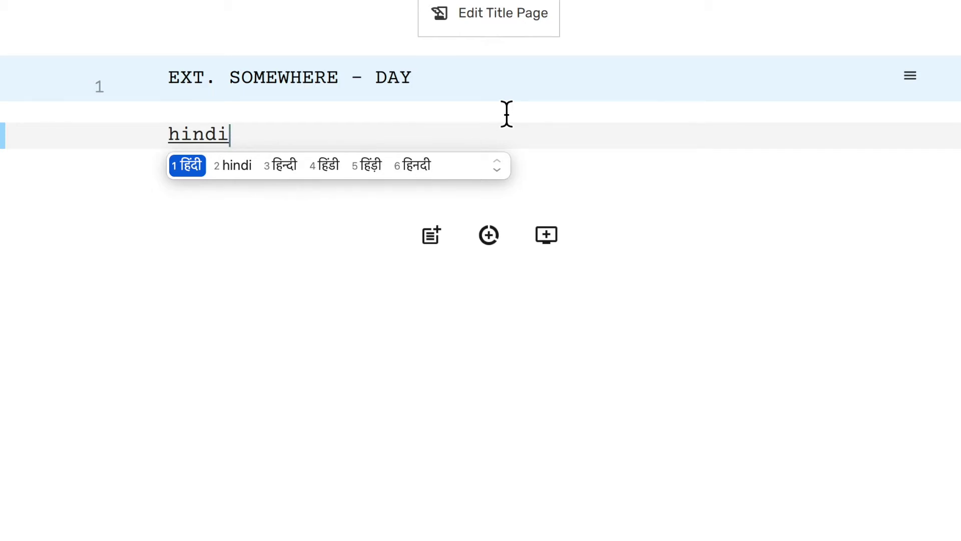
key(Return)
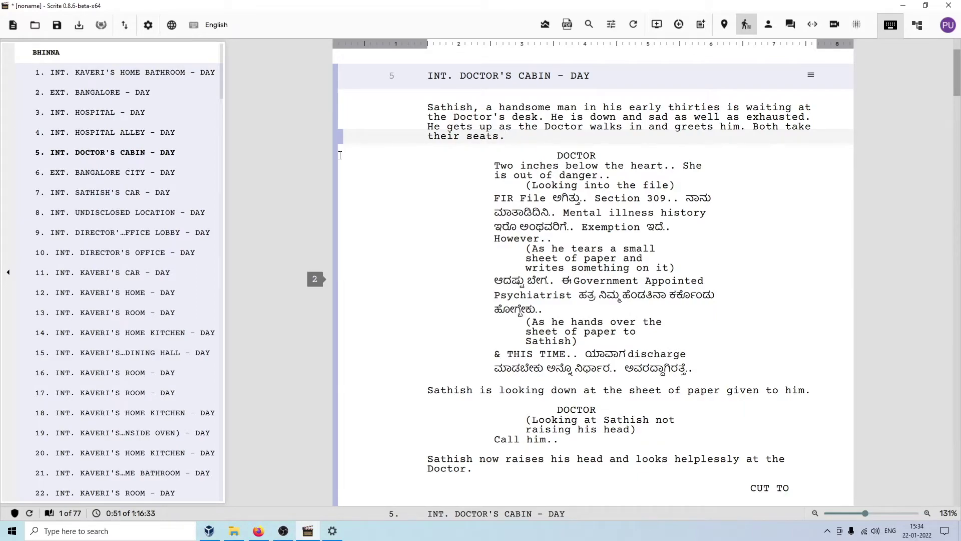
Set the Kannada font to Nirmala UI and the Hindi font to Mangal in the application's font settings
click(147, 25)
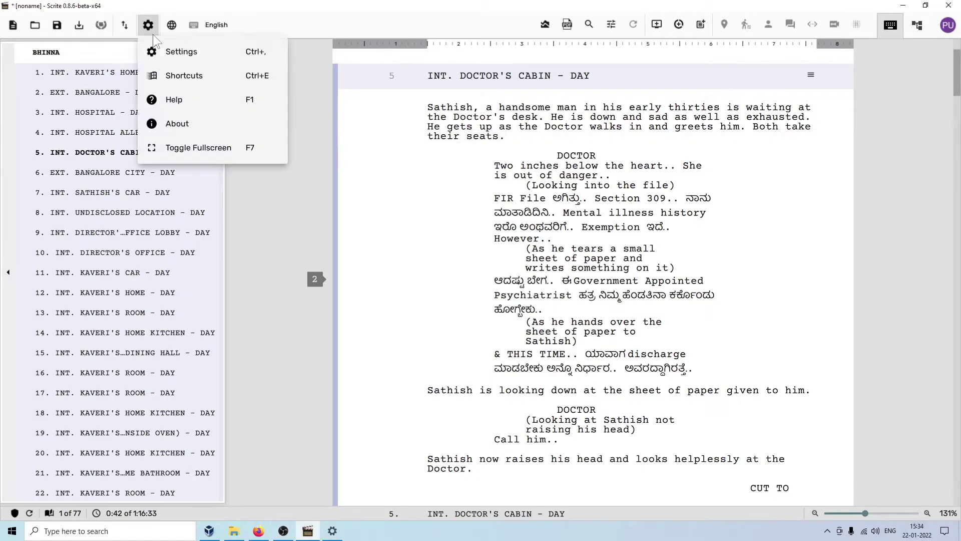
click(170, 50)
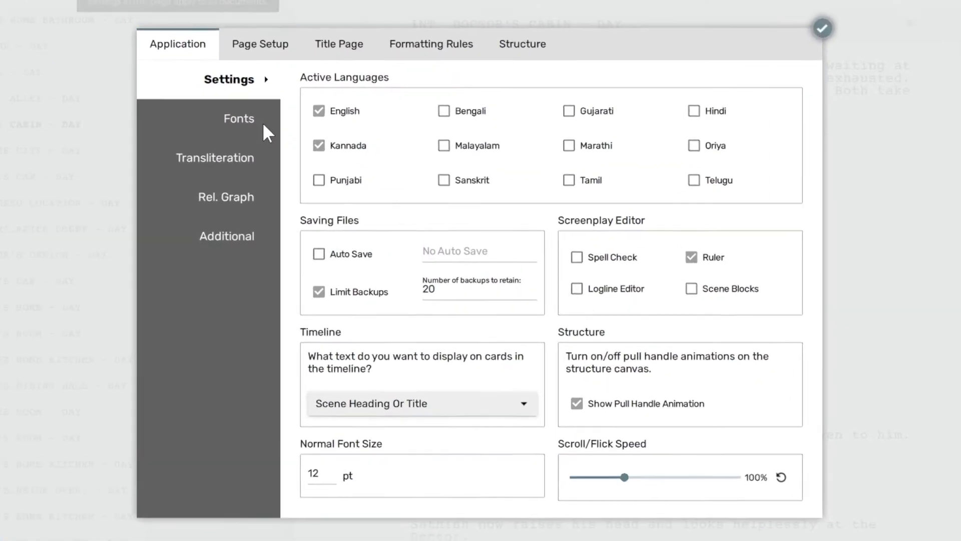
click(291, 138)
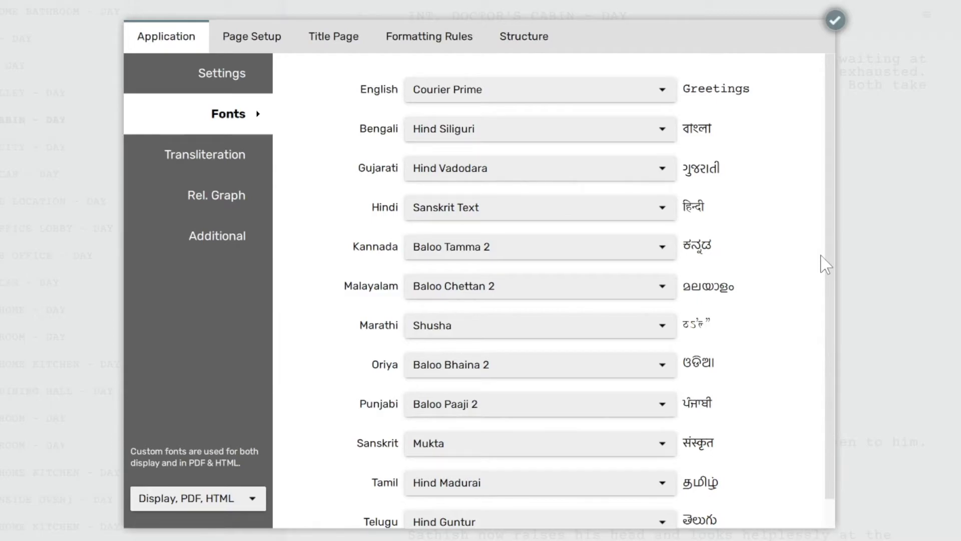
click(584, 259)
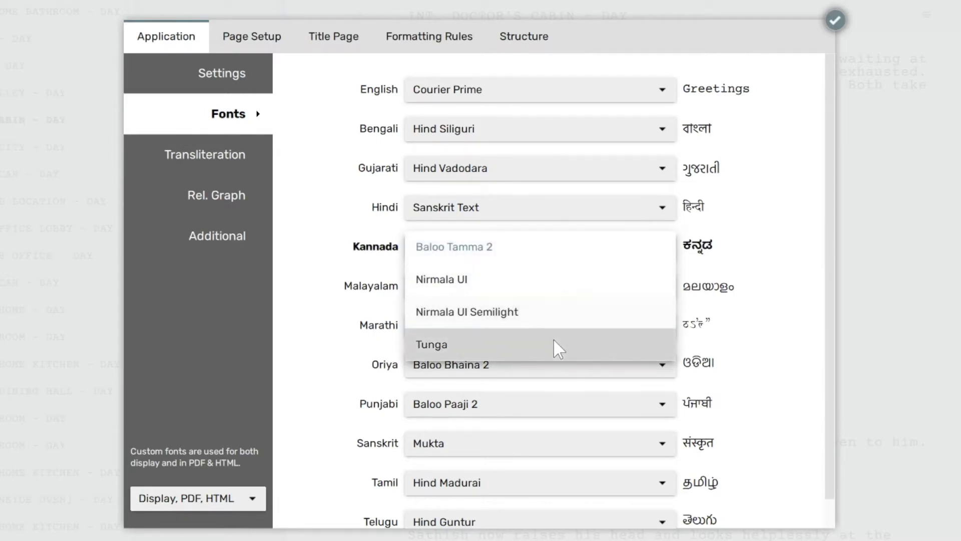
click(615, 288)
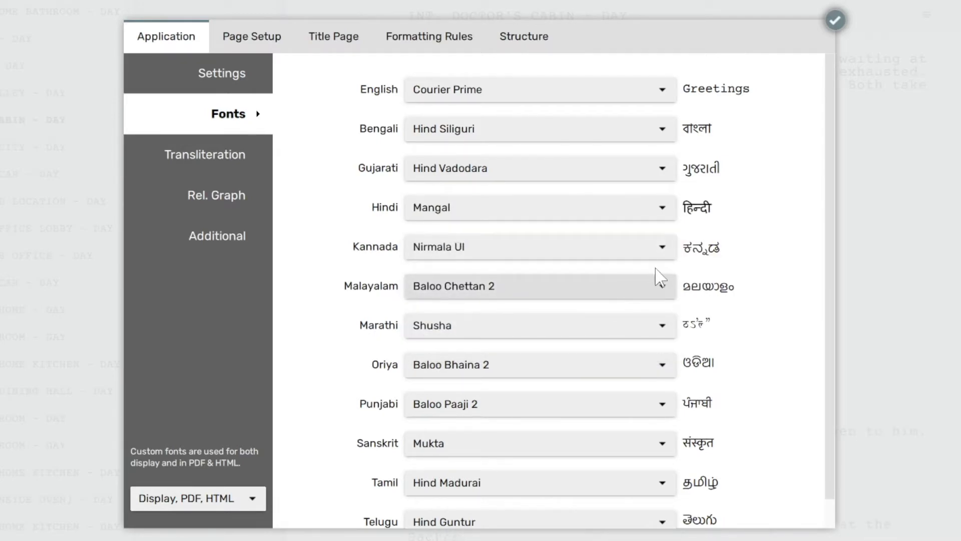
click(834, 21)
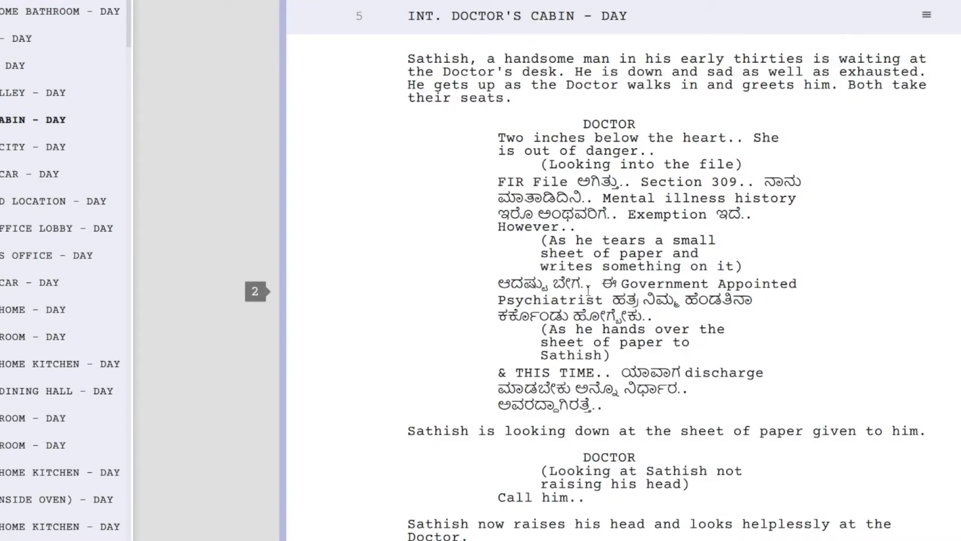
Generate a PDF of the screenplay with the preset options and examine the Kannada text in its two-page preview
click(773, 219)
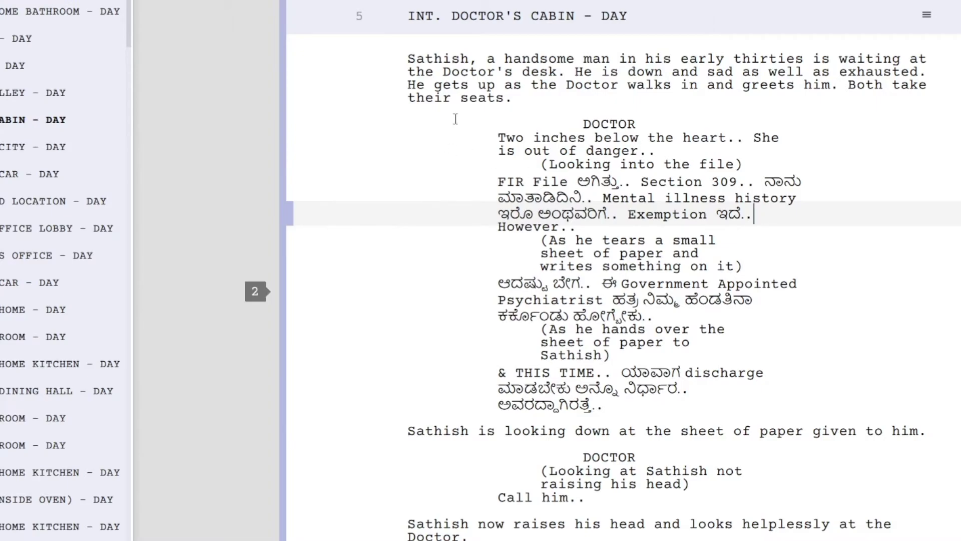
click(579, 7)
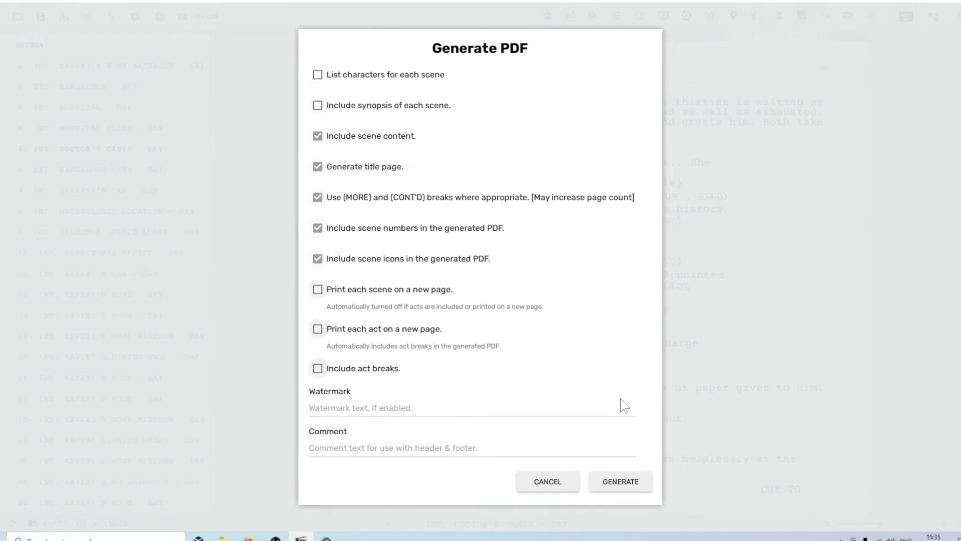
click(626, 478)
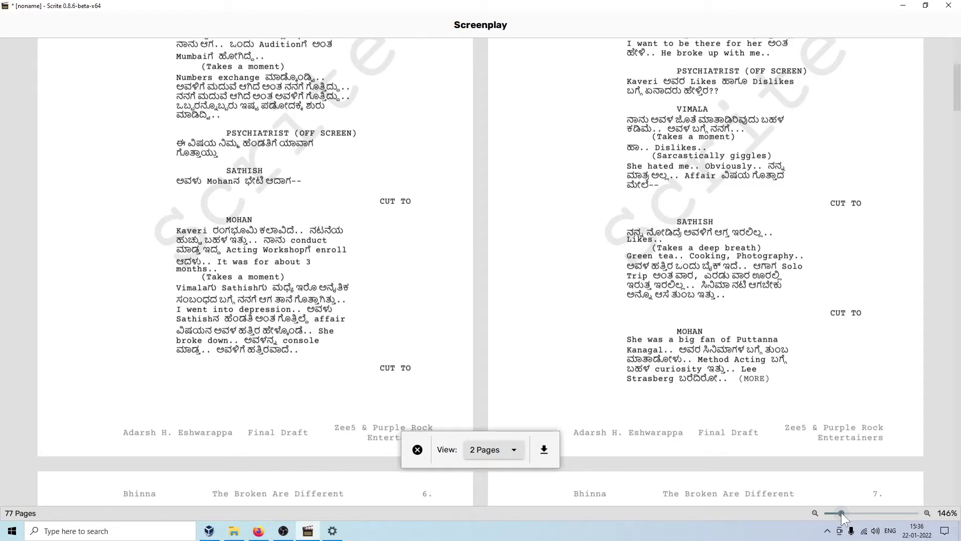
drag(841, 512, 864, 512)
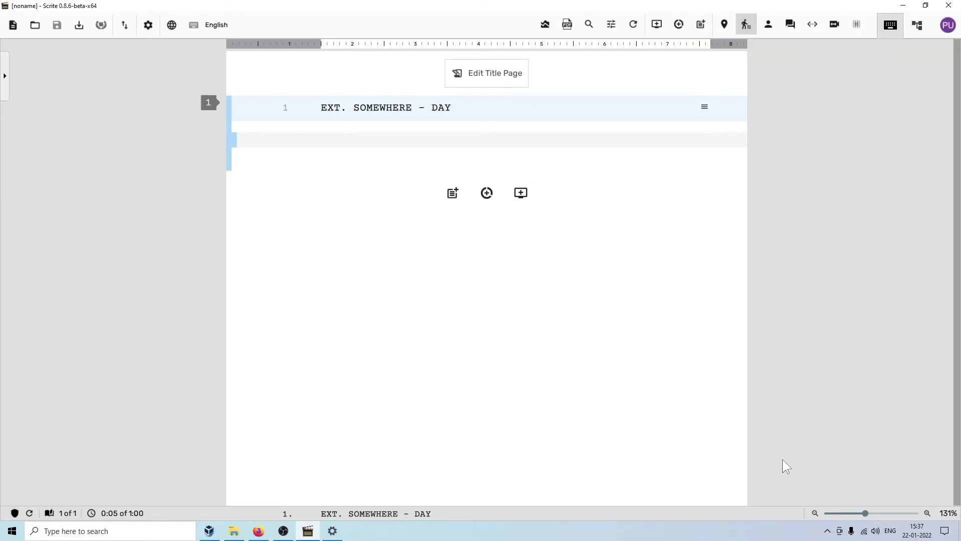
Write the action line "Something is happening." in the empty scene, followed by the character cue CHANDRA and an empty dialogue line
text(Something is happening.)
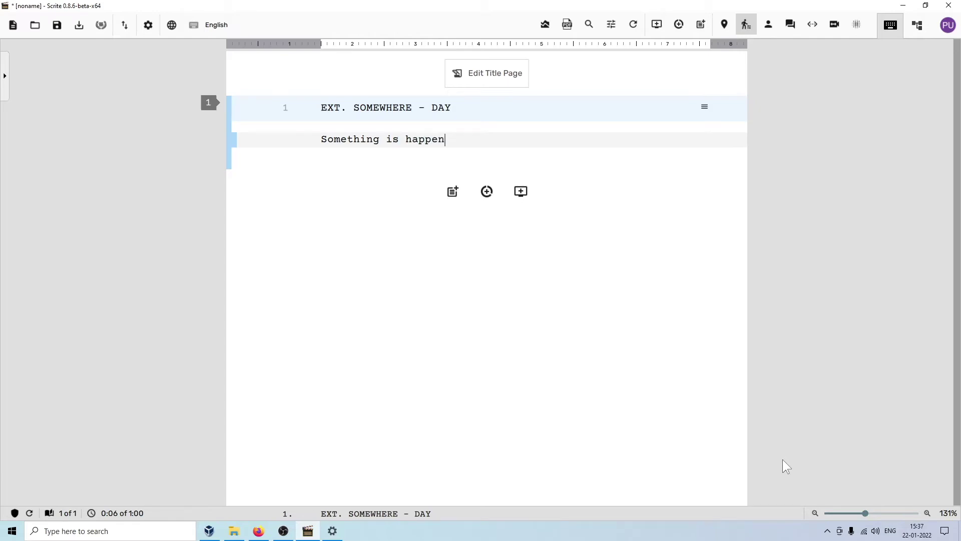
key(Return)
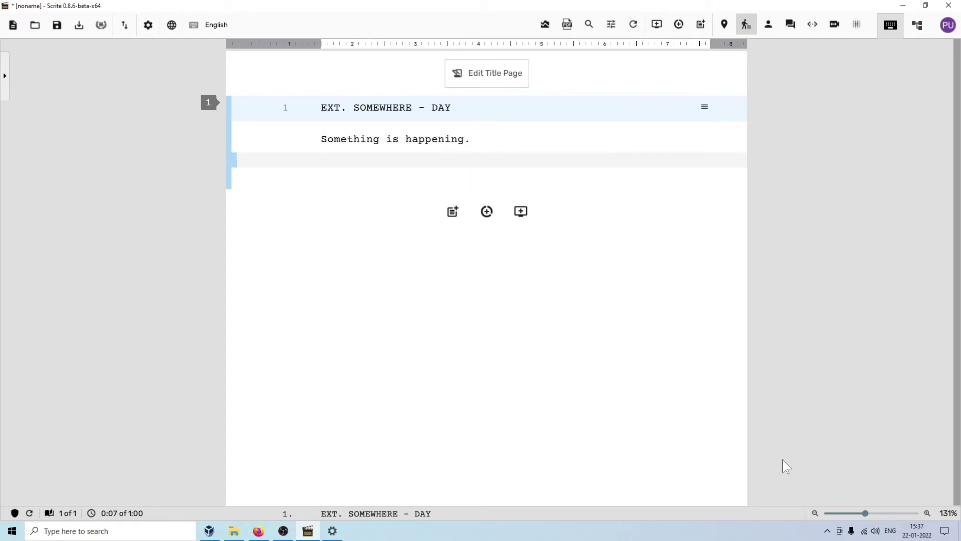
key(Tab)
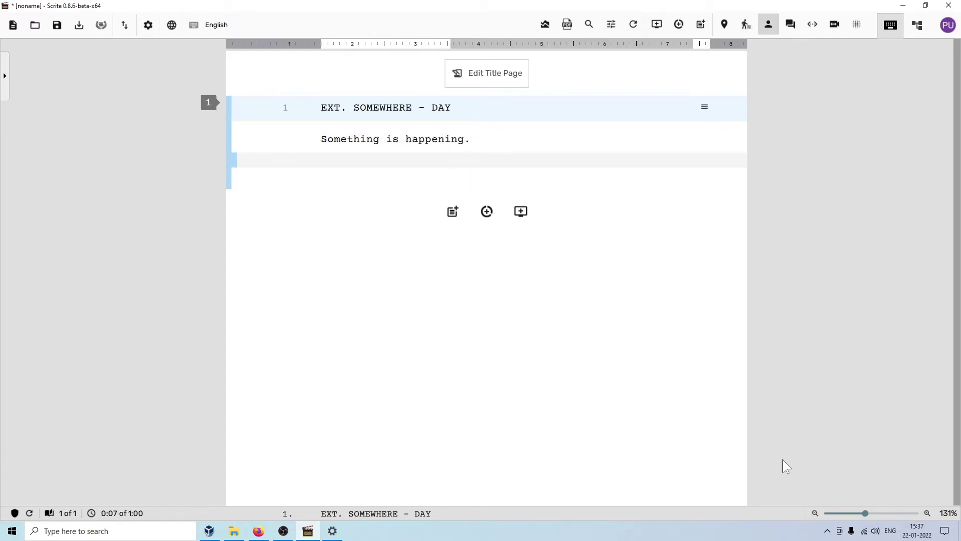
text(CHANDRA)
key(Return)
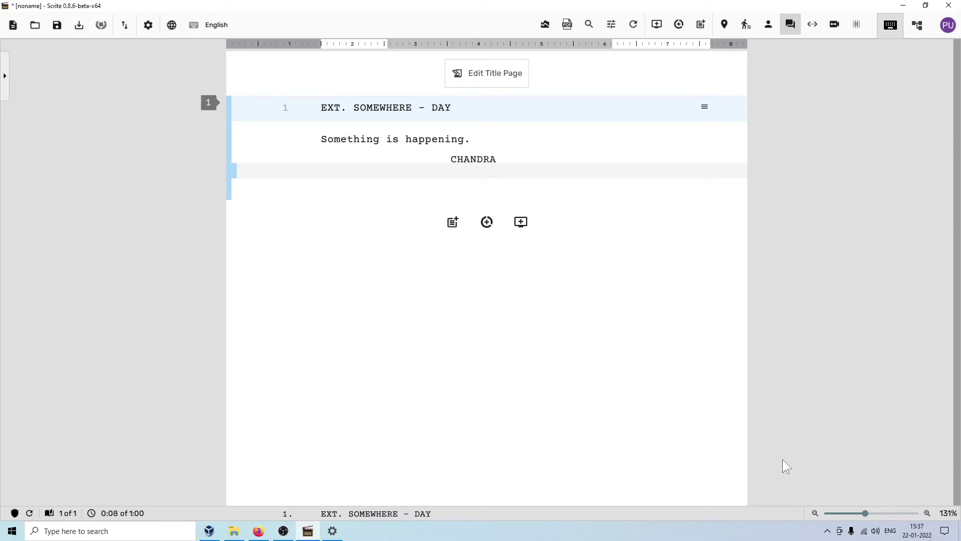
Try writing ನನ್ನ as CHANDRA's dialogue with the language changed to Kannada, delete it and return the language to English
click(171, 25)
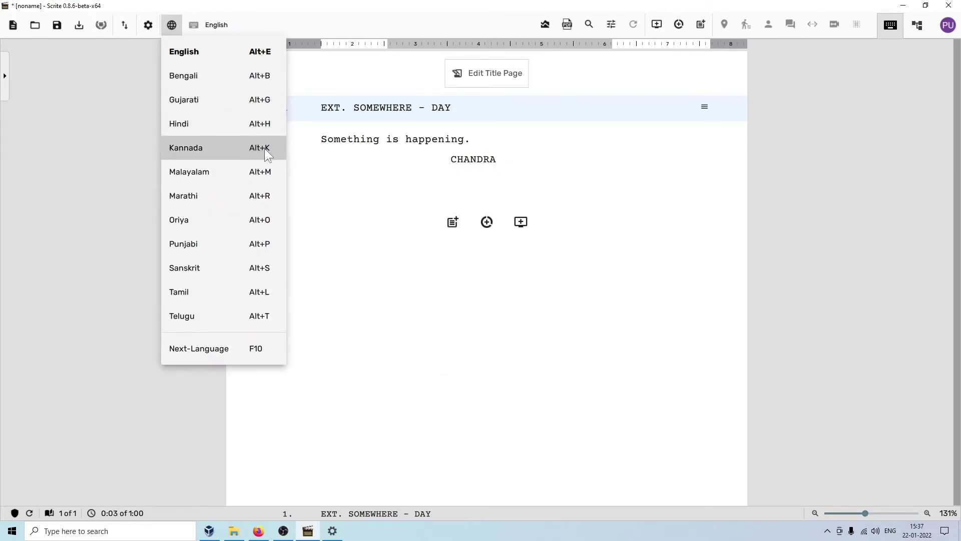
click(444, 182)
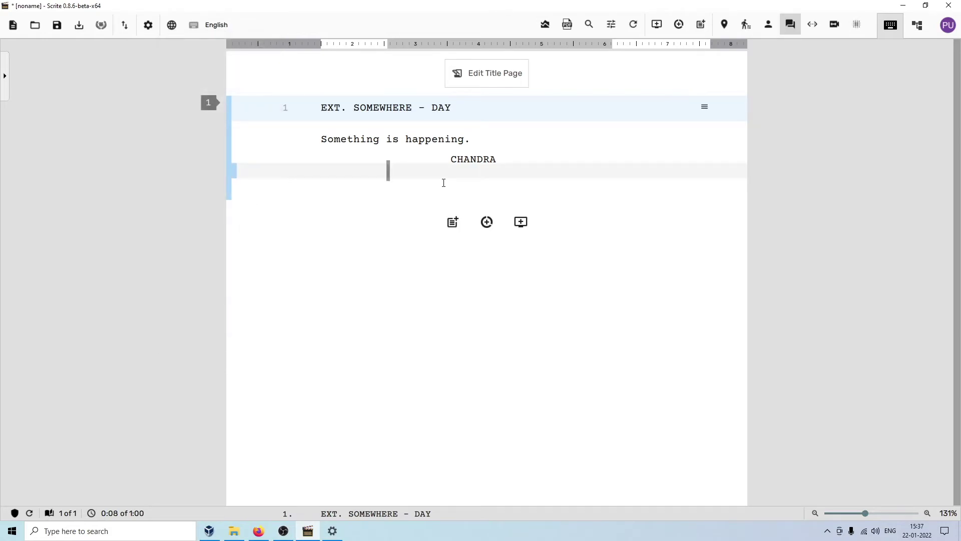
key(alt+k)
text(nanna)
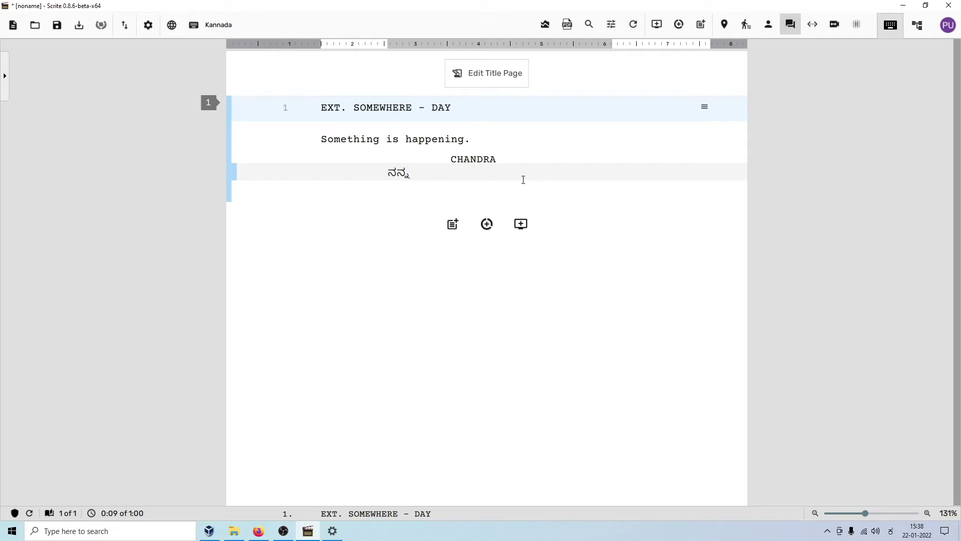
key(shift+Home)
key(BackSpace)
key(alt+e)
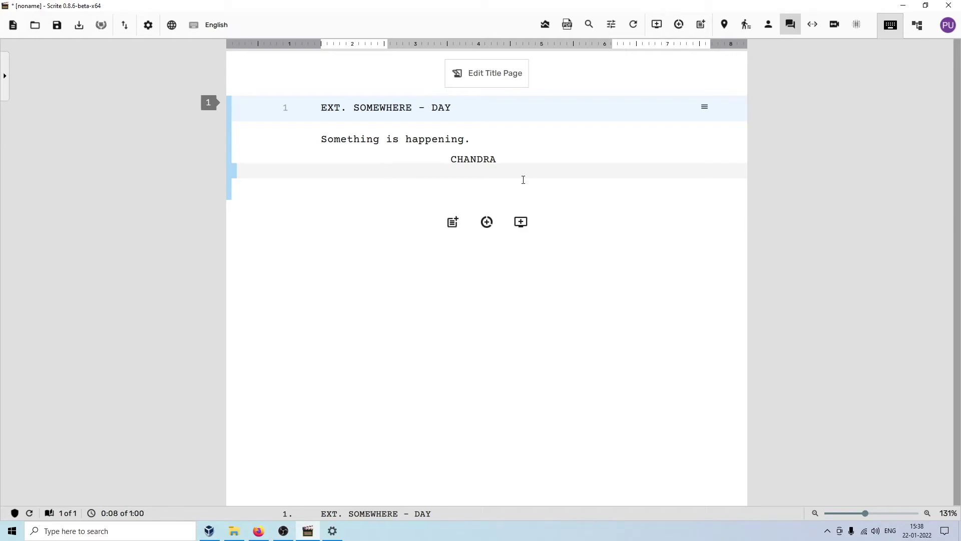
Set the language of Dialogue paragraphs to Kannada in the formatting rules
click(149, 26)
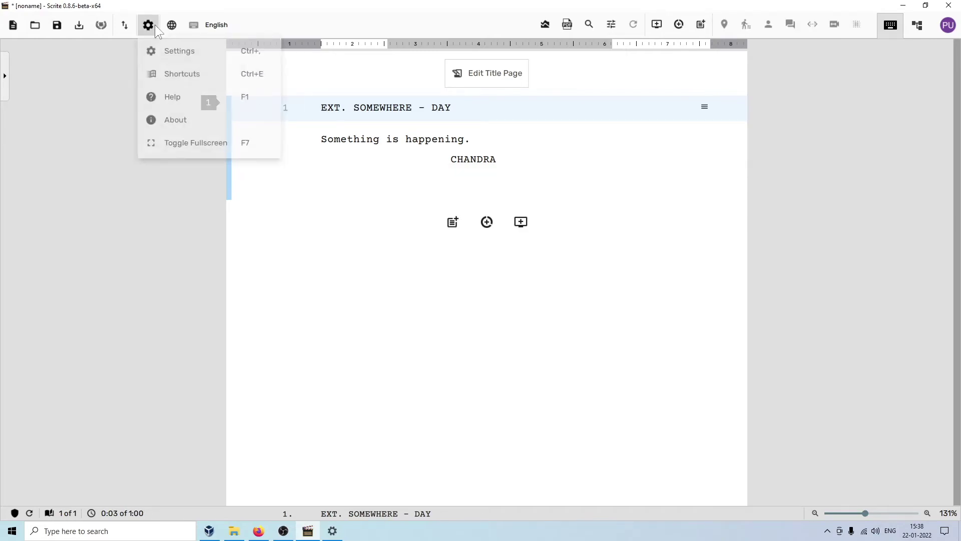
click(185, 51)
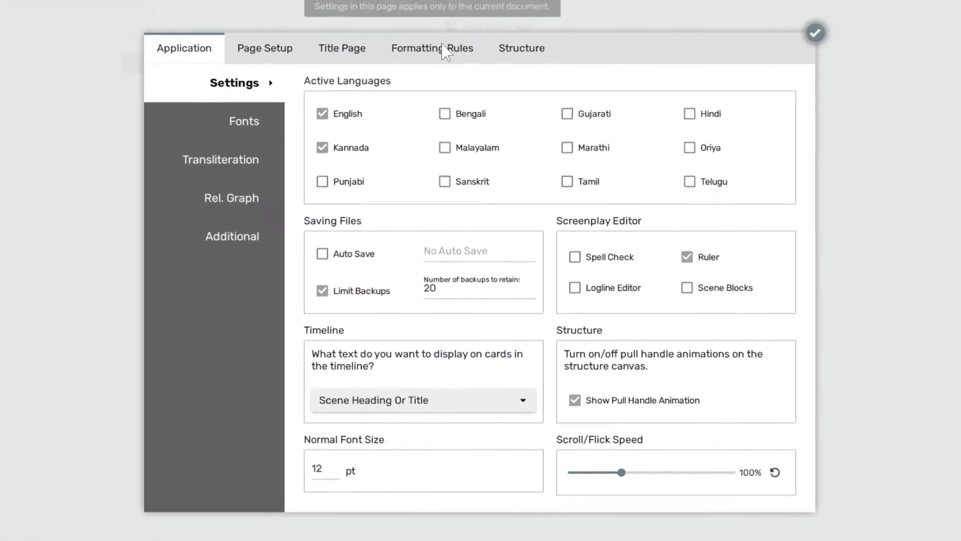
click(453, 73)
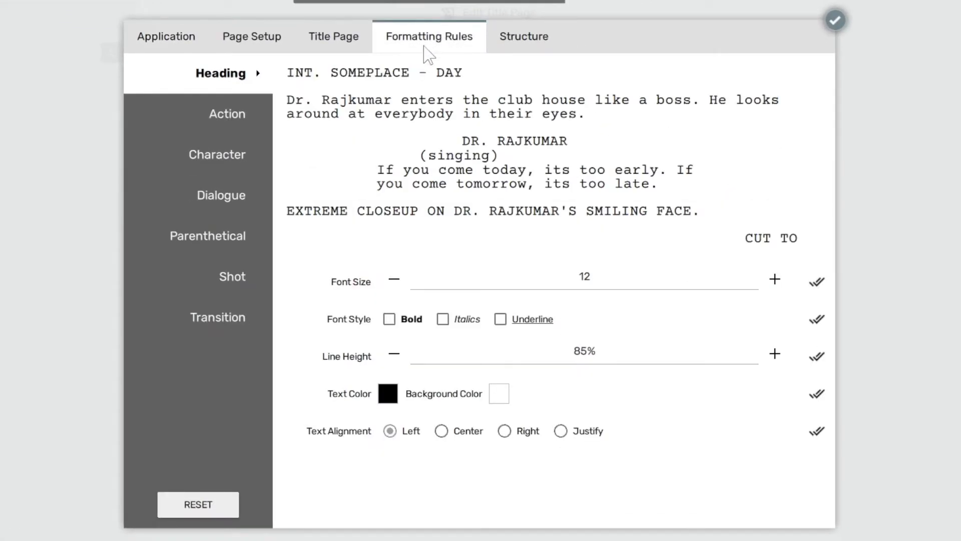
click(243, 197)
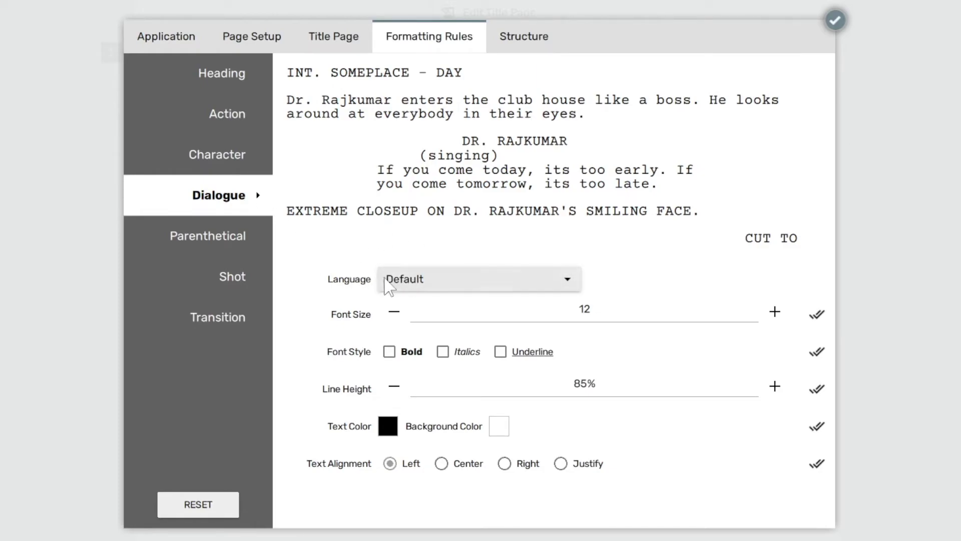
click(566, 280)
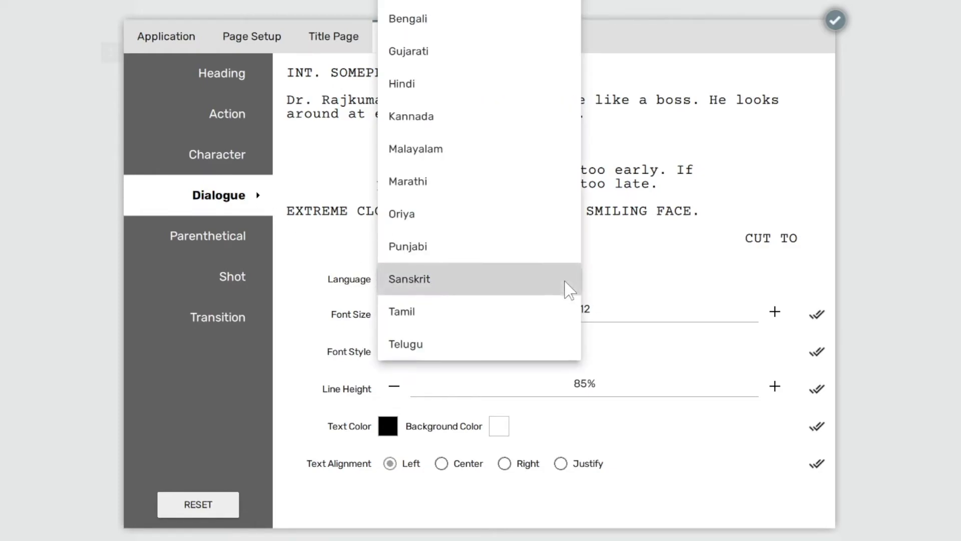
click(494, 120)
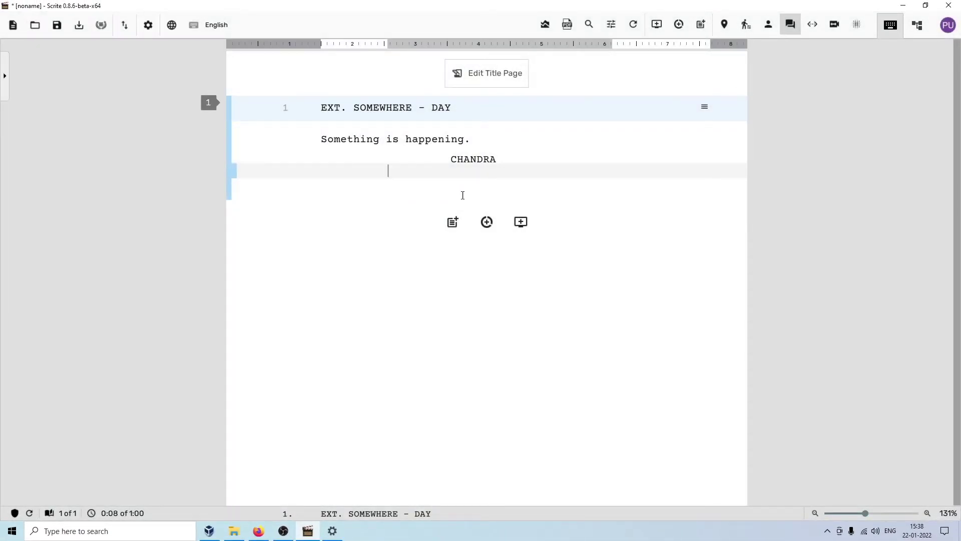
Recreate the dialogue line under CHANDRA and write ನನ್ನ ಹೆಸರು ಚಂದ್ರ phonetically as nanna hesaru chandra
key(BackSpace)
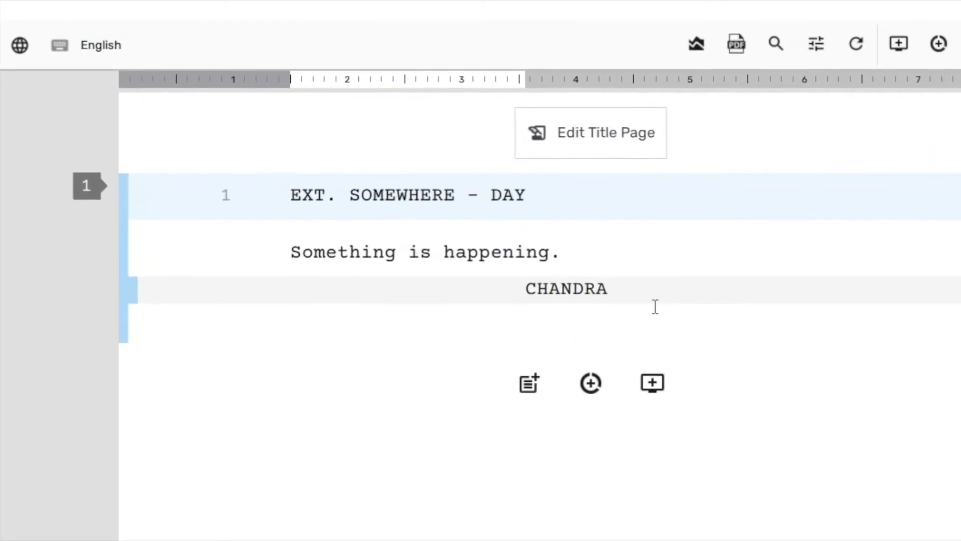
key(Return)
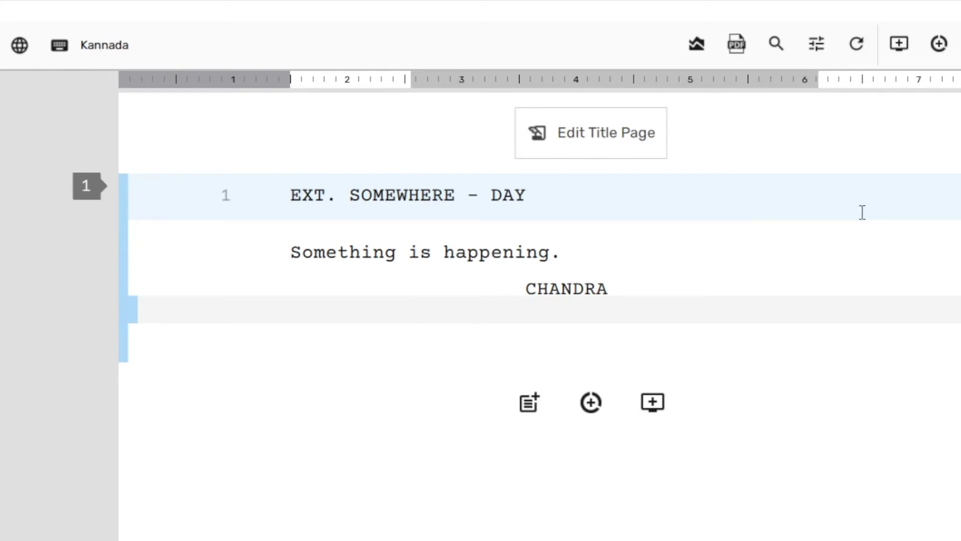
text(n)
text(hesaru chandra)
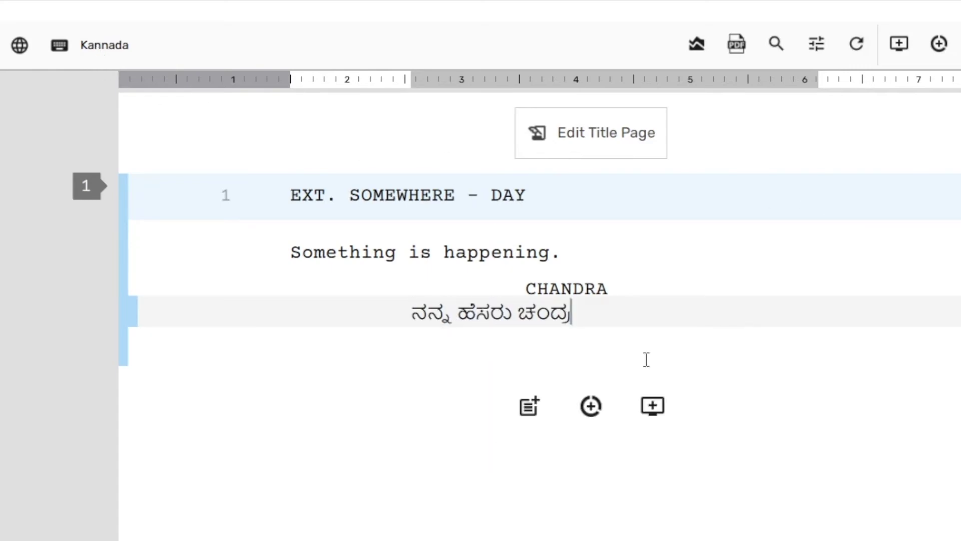
key(Return)
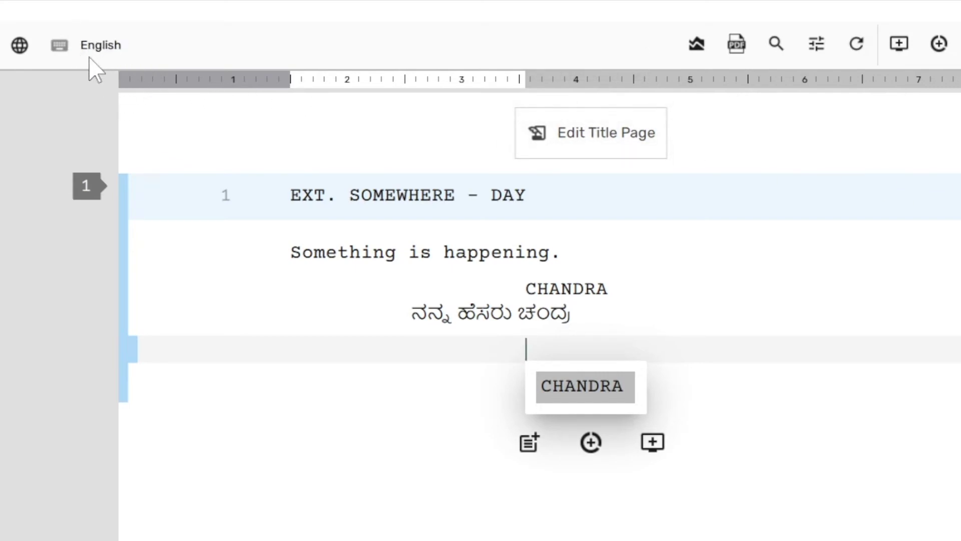
Add the character cue SOMA with the Kannada dialogue ನನ್ನ ಹೆಸರು ಸೋಮ. spelled phonetically as nanna hesaru soma, and start a new paragraph
text(SOMA)
key(BackSpace)
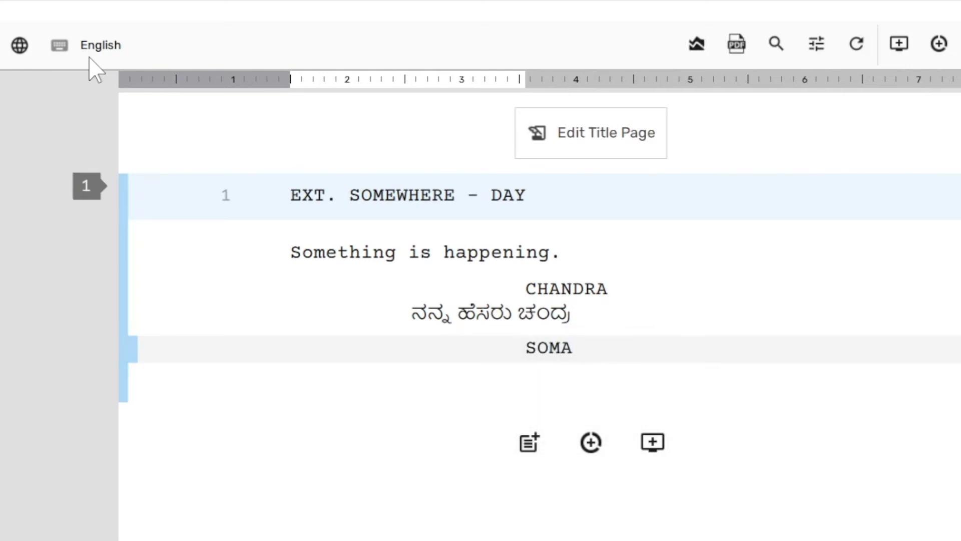
key(Return)
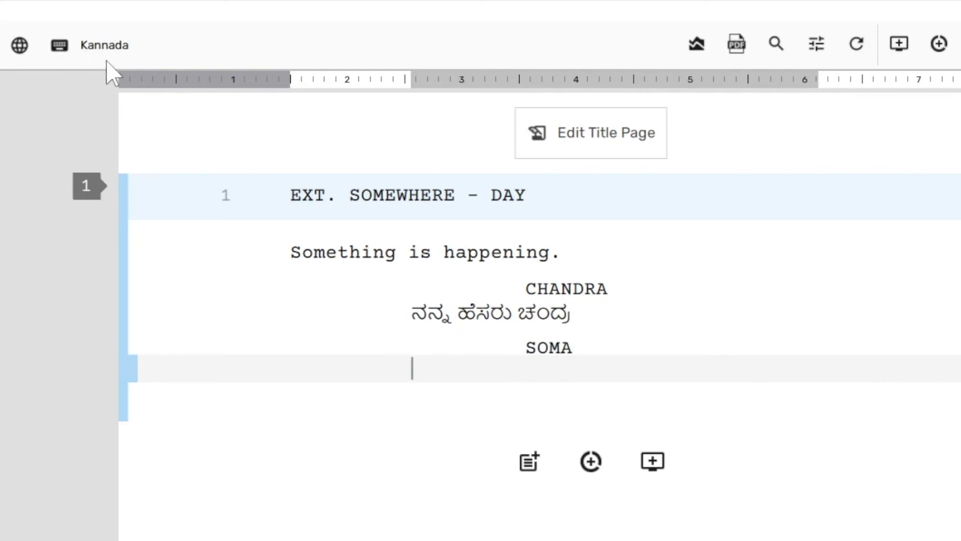
text(nanna hesaru soma)
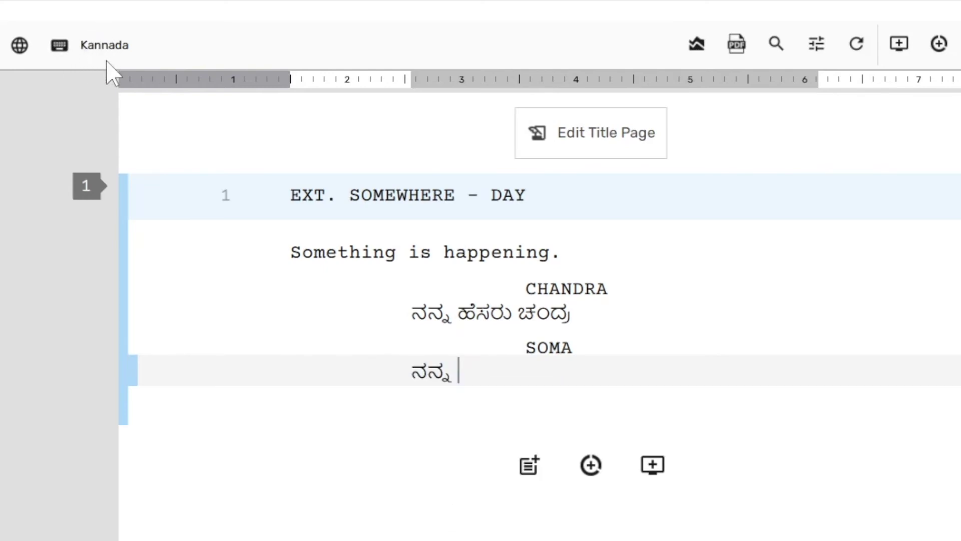
text(.)
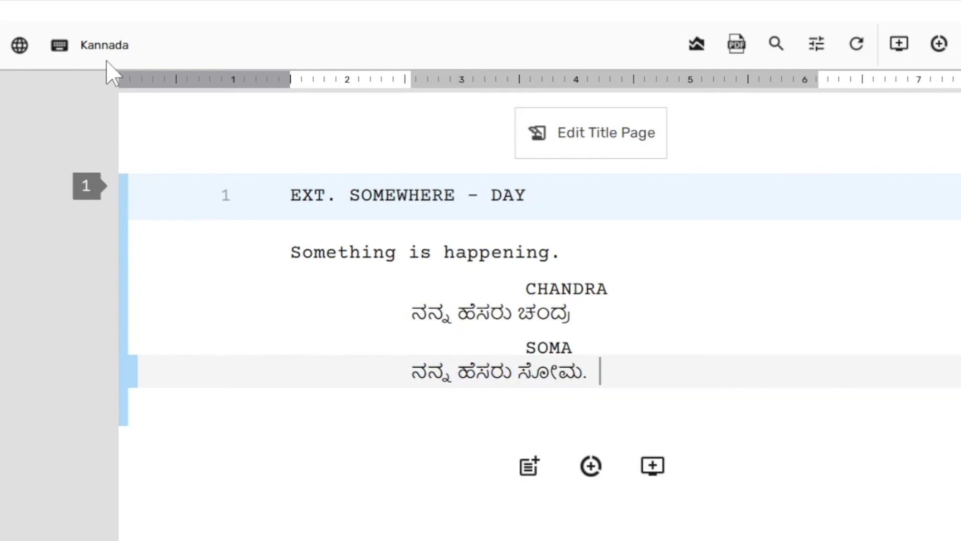
key(Return)
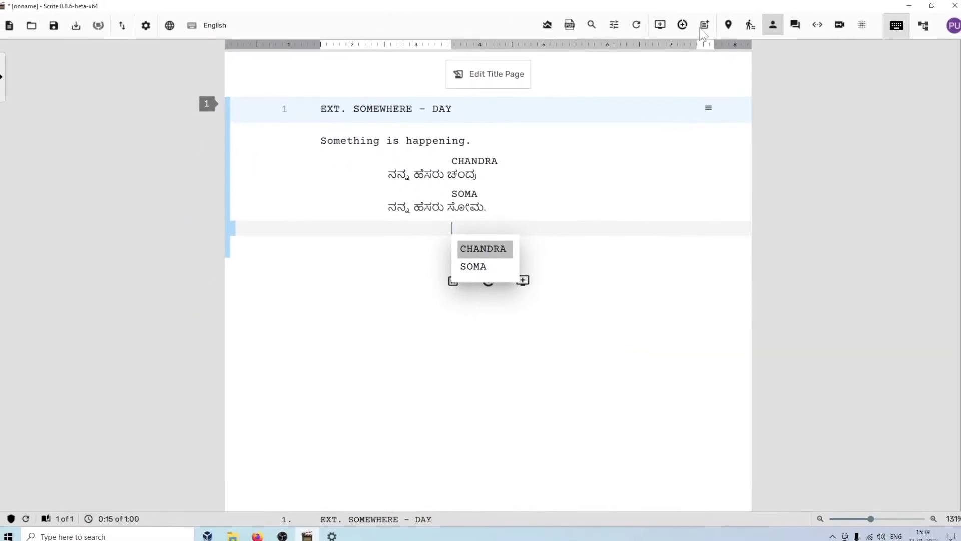
Open the Help & Support page of the Scrite website in the browser
click(892, 33)
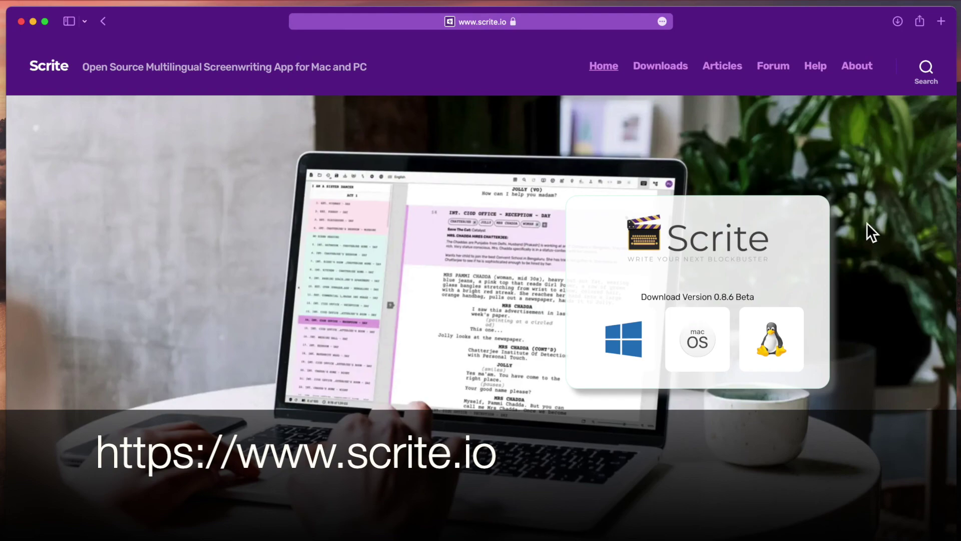
click(818, 70)
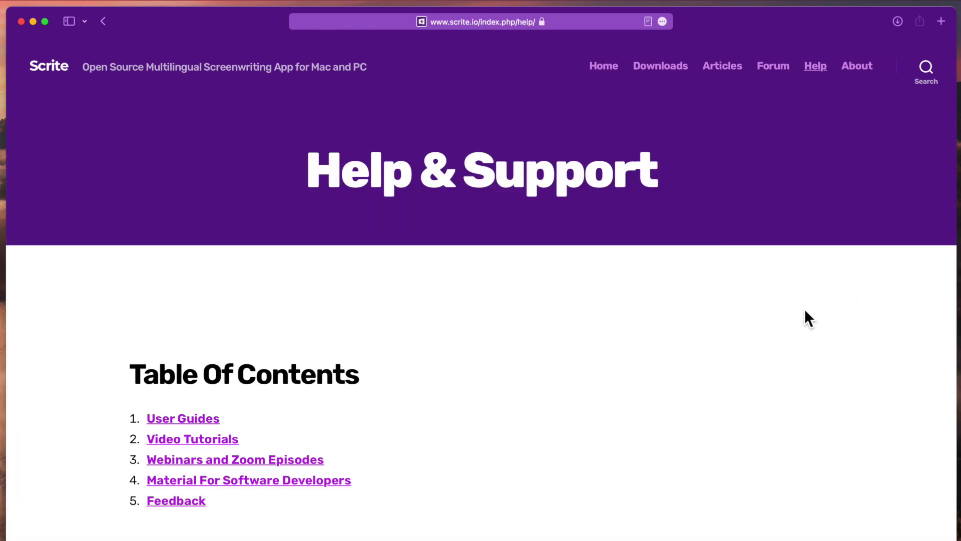
Open the Typing In Multiple Languages user guide and look through its sections on alphabet mappings and macOS input methods
scroll(467, 412, down, 10)
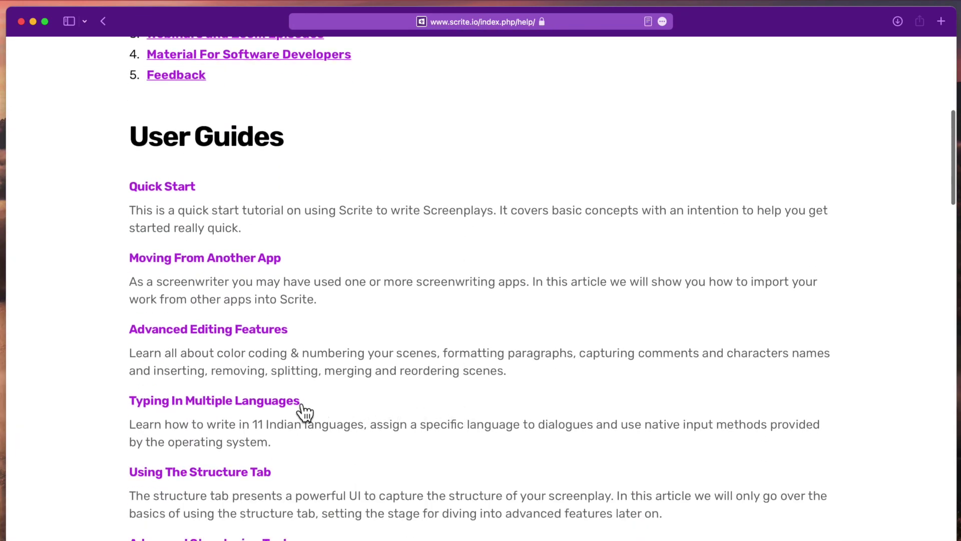
click(293, 408)
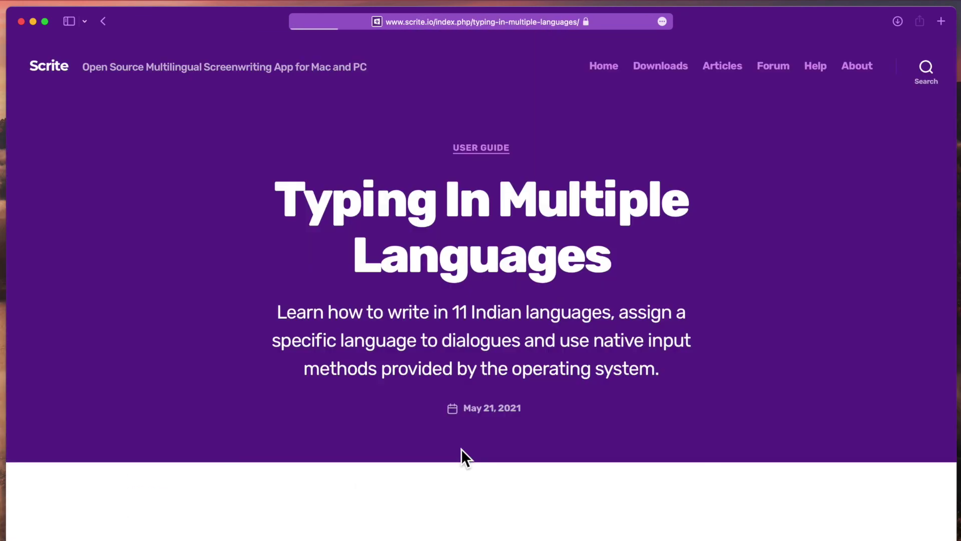
scroll(480, 270, down, 20)
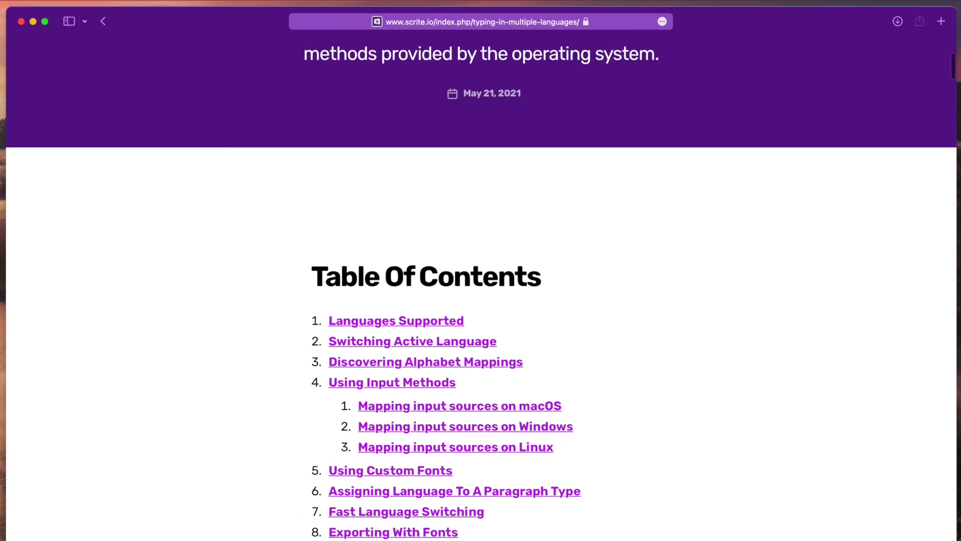
scroll(481, 271, down, 20)
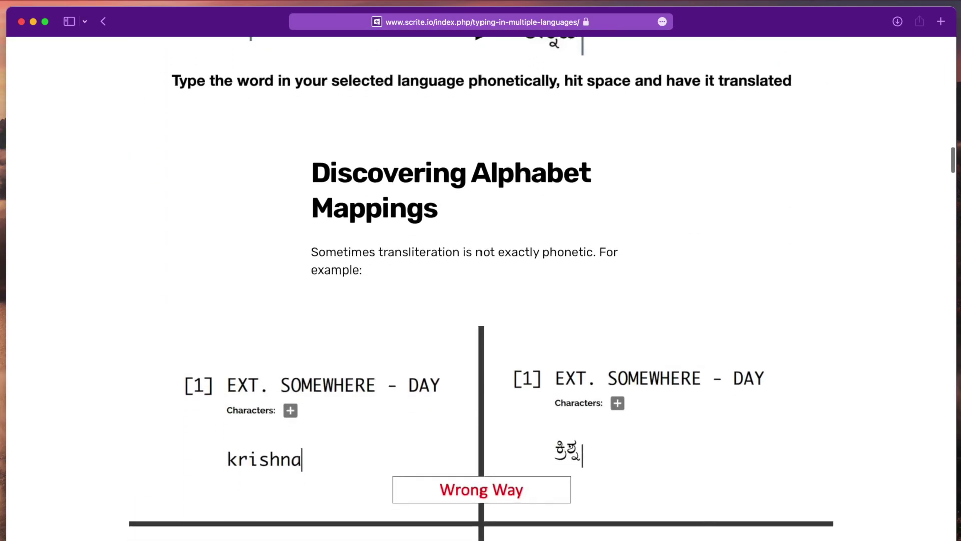
scroll(481, 270, down, 20)
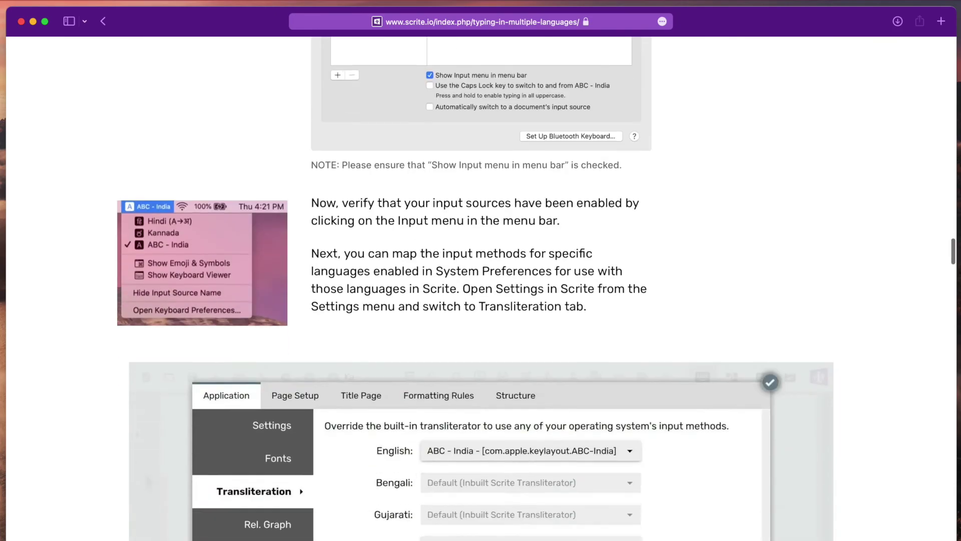
key(super+Up)
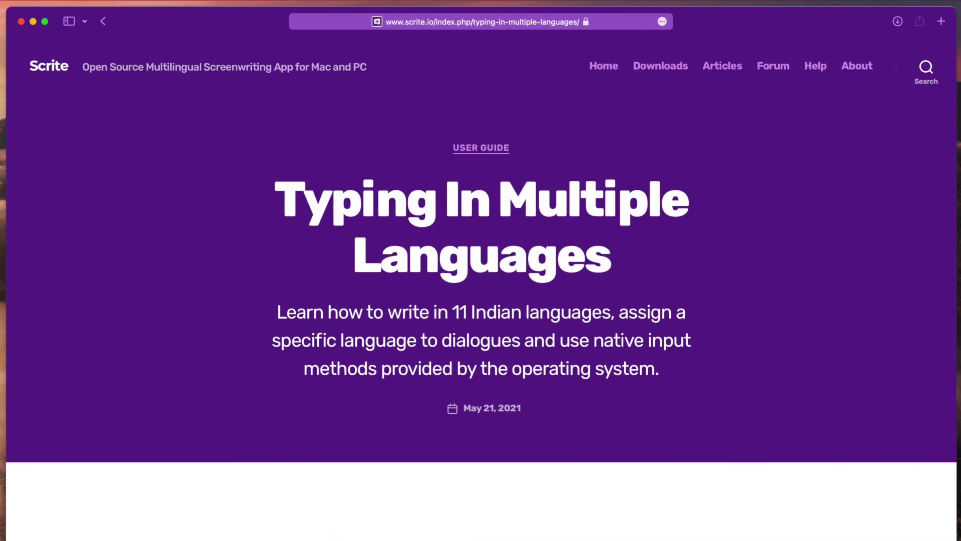